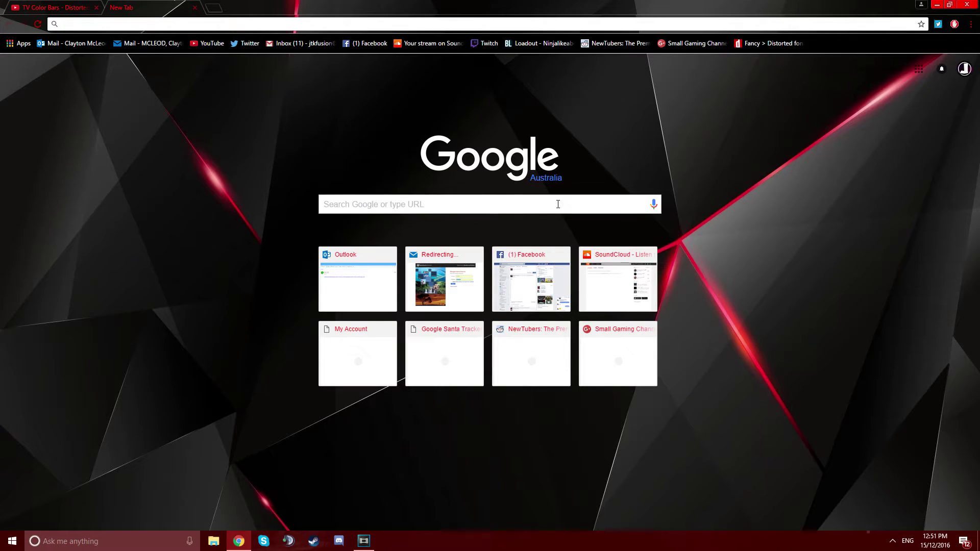
Step: Close the empty tab and open a color bars video from the search results
click(195, 8)
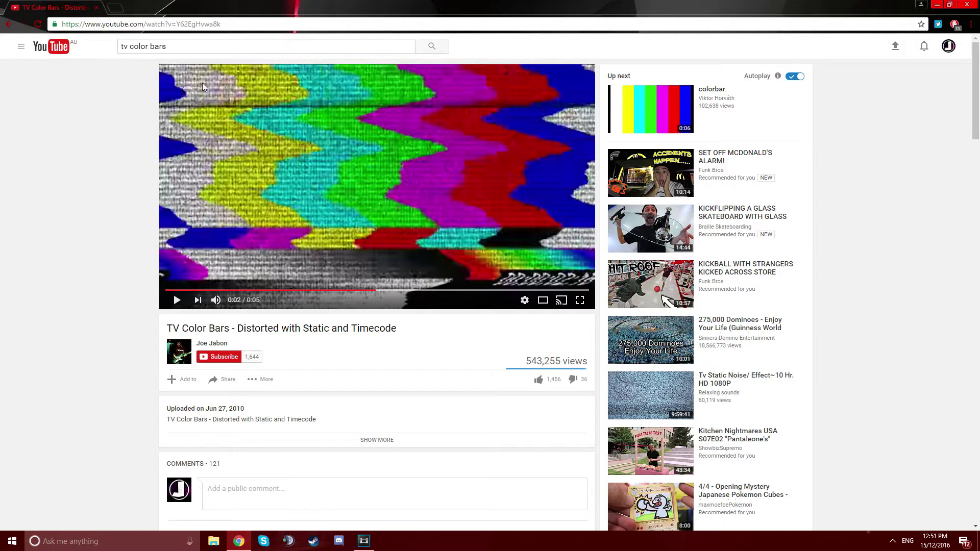
click(7, 24)
scroll(335, 73, down, 5)
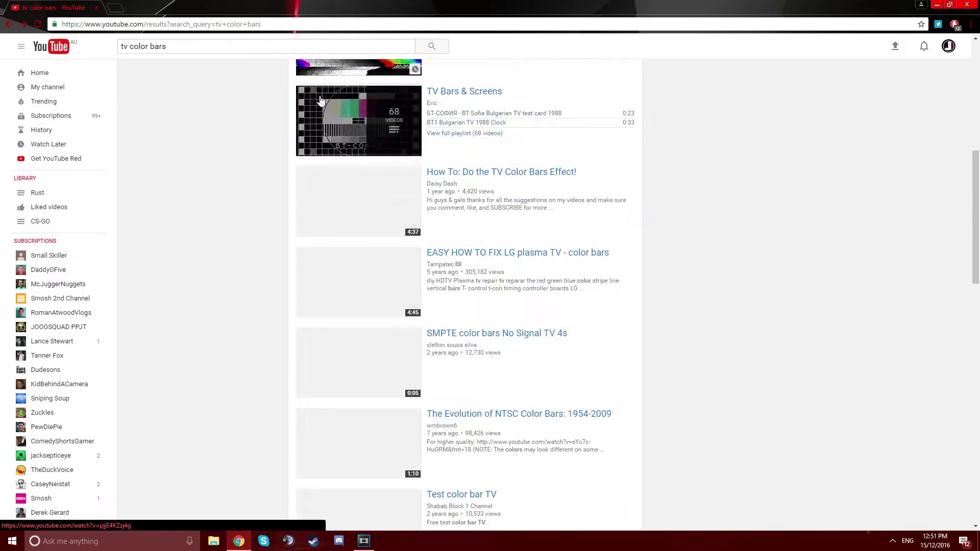
scroll(335, 73, down, 2)
scroll(406, 257, down, 1)
scroll(448, 273, up, 5)
scroll(467, 277, up, 5)
mouse_move(358, 122)
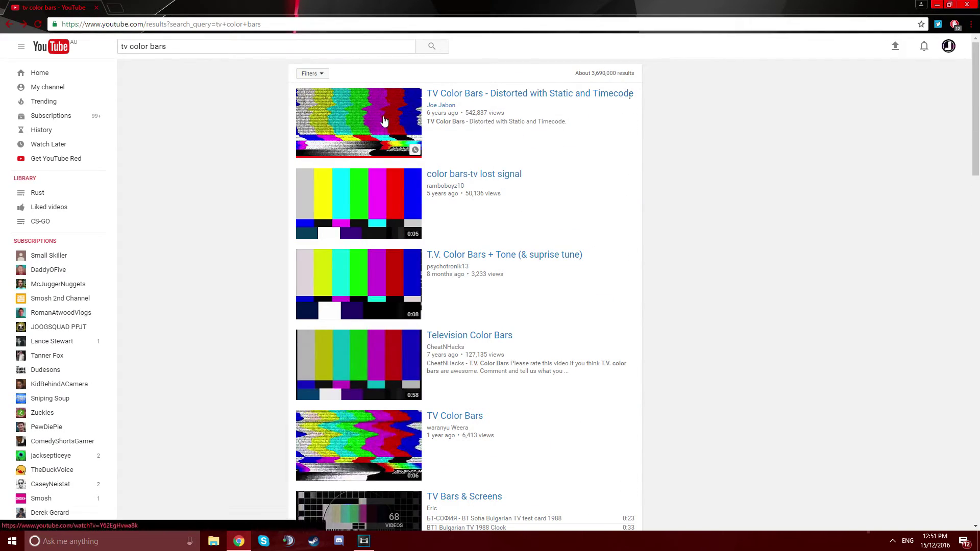
click(385, 122)
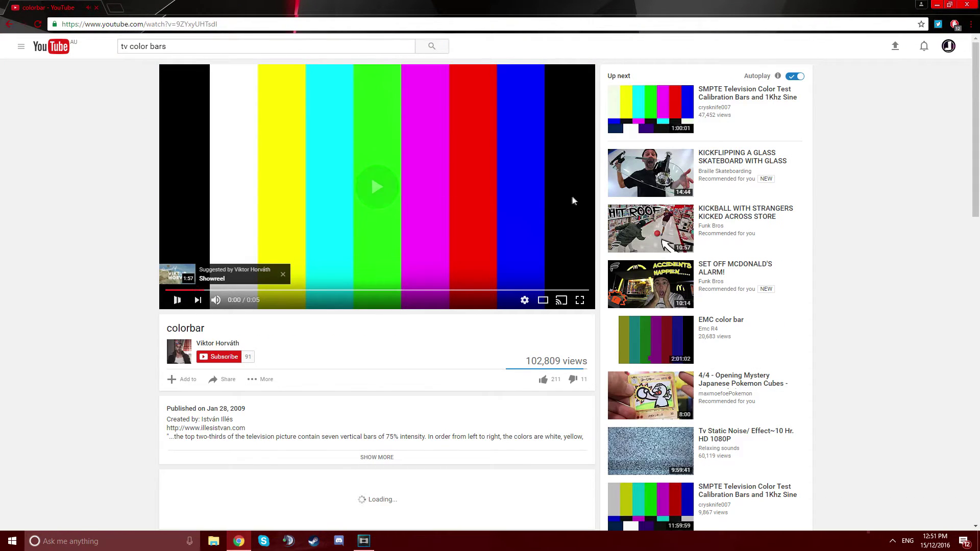
Step: Return to the distorted color bars video, pause it, and open a new tab
key(alt+Left)
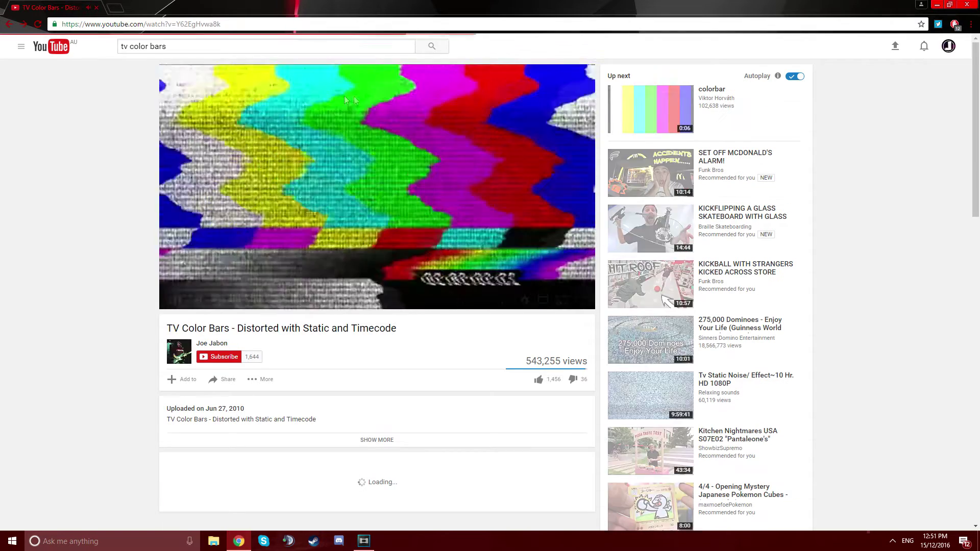
click(386, 175)
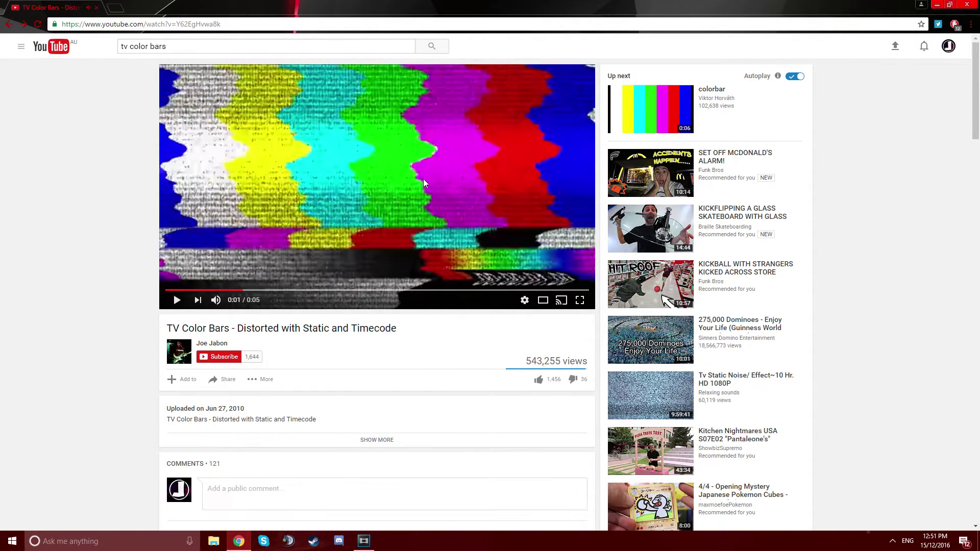
key(ctrl+t)
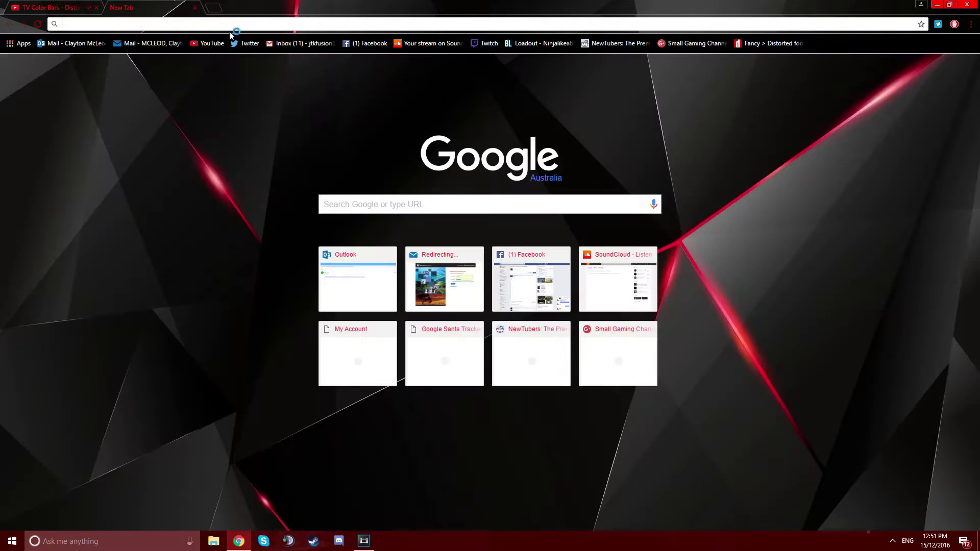
text(mp4)
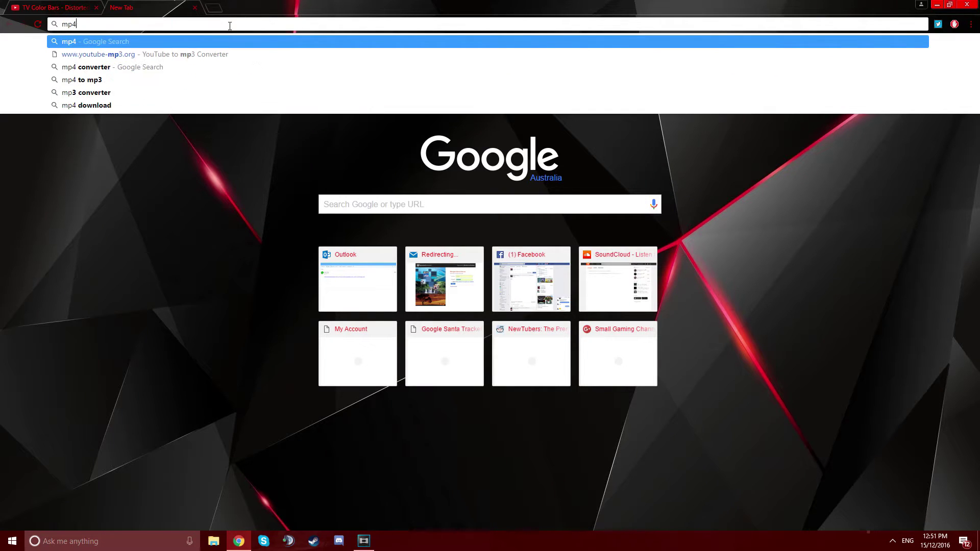
Step: Search for 'yt to mp4' and open the YouTubeInMP4 converter site
key(BackSpace)
key(BackSpace)
key(BackSpace)
key(BackSpace)
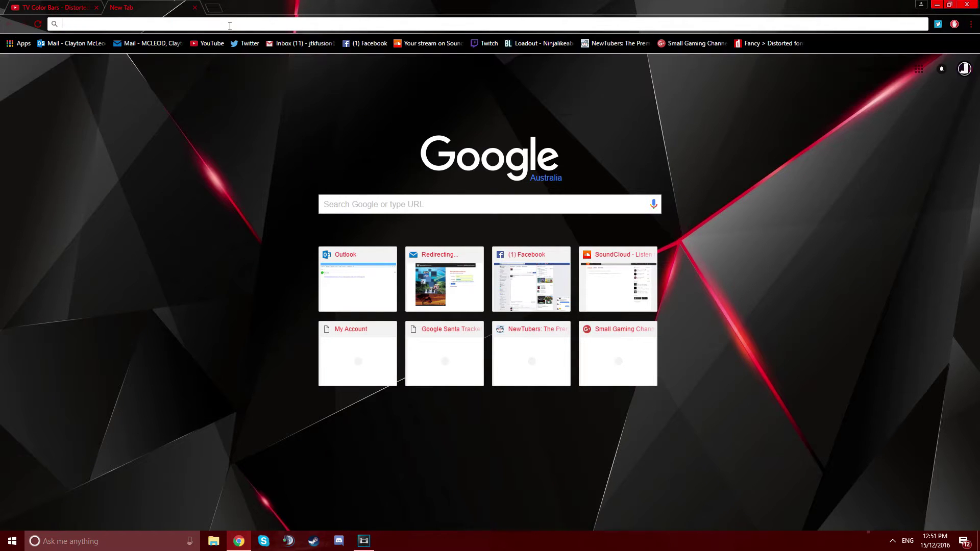
text(yt )
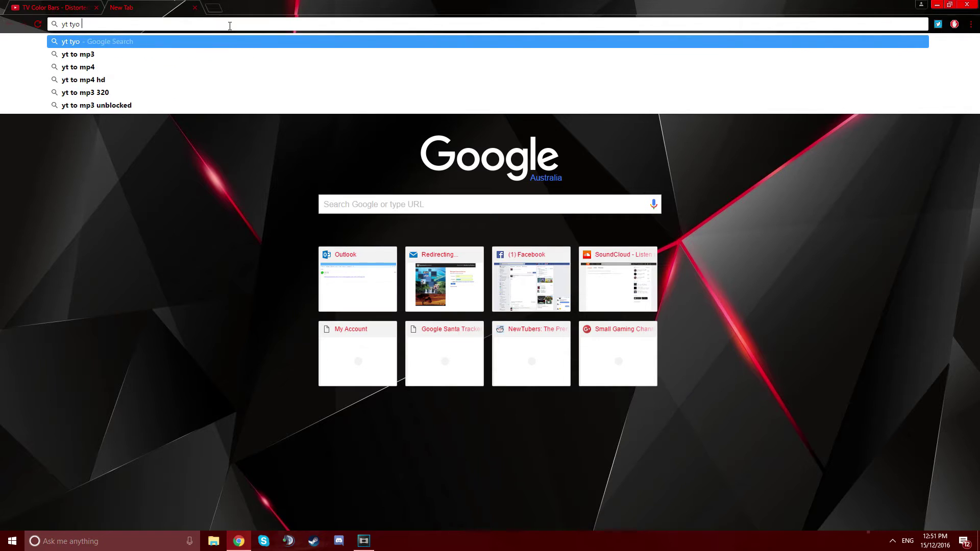
text(to mp)
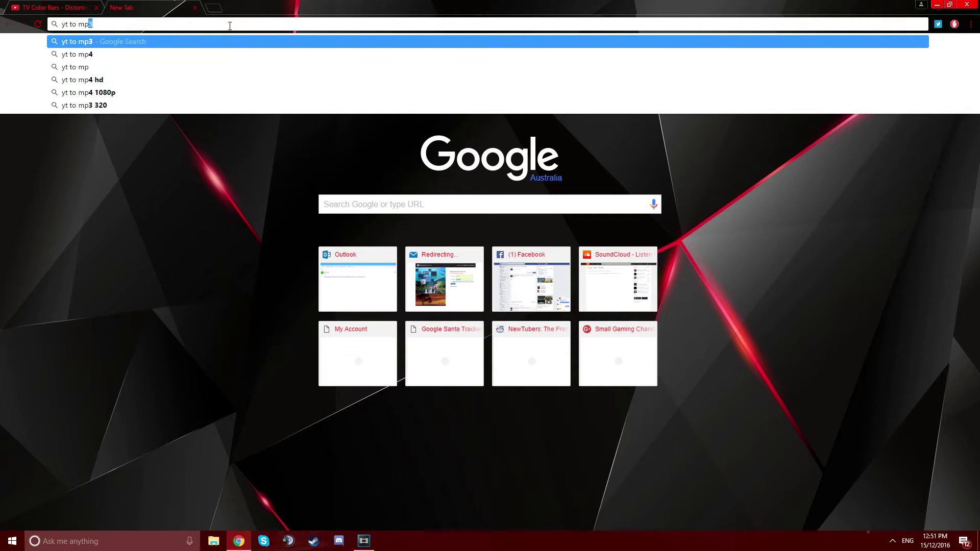
text(r)
key(BackSpace)
key(Return)
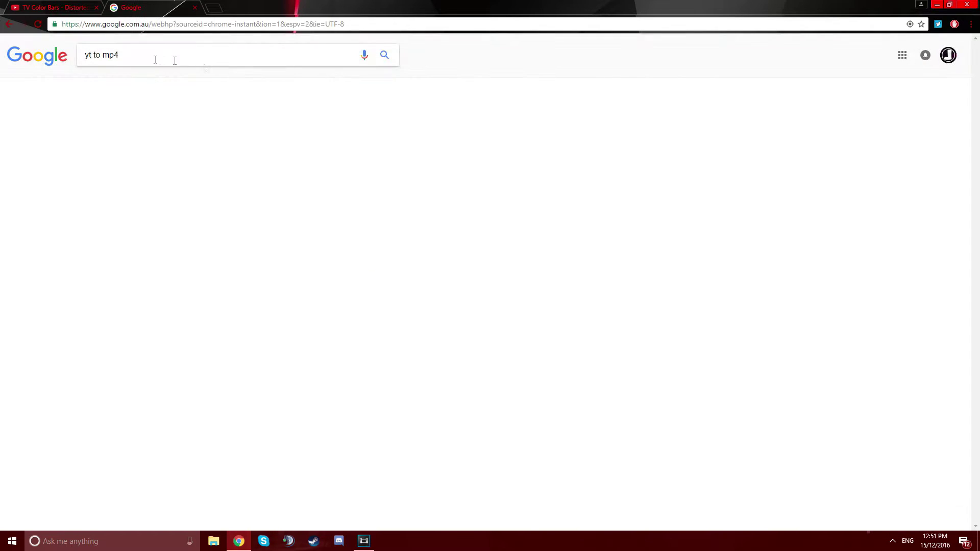
click(197, 141)
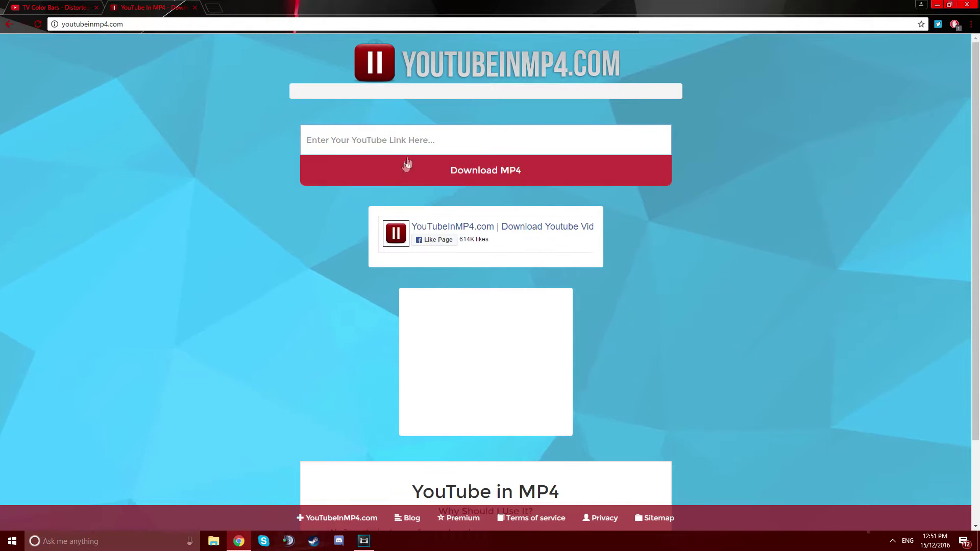
Step: Convert the pasted distorted video link to MP4, then close the tab and switch to Vegas Pro
click(400, 150)
text(https://www.youtube.com/watch?v=Y62EgHvwa8k)
click(762, 233)
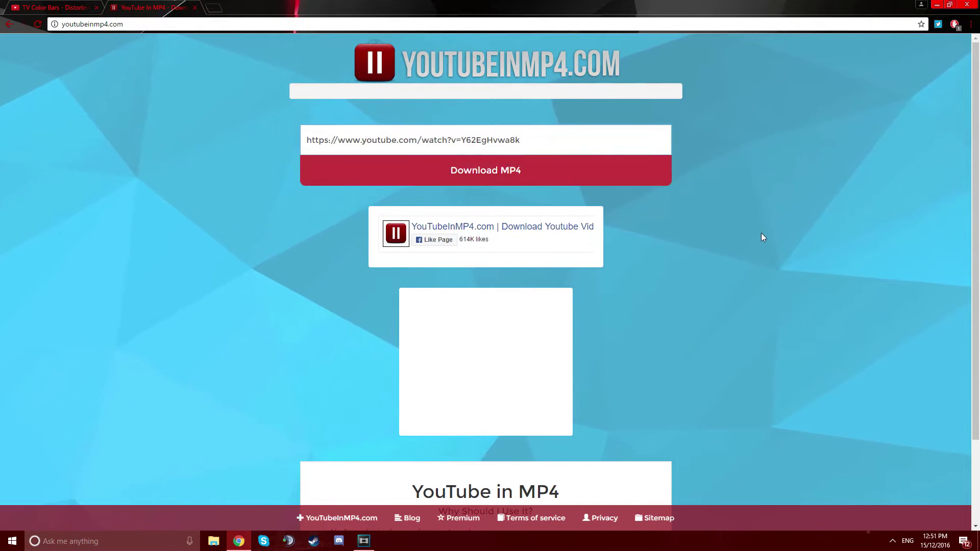
click(626, 169)
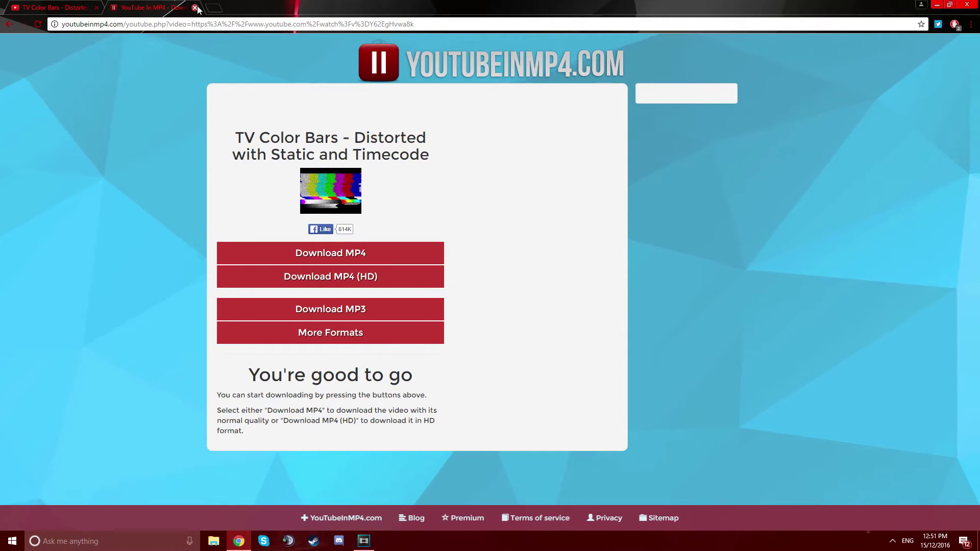
key(ctrl+w)
click(372, 542)
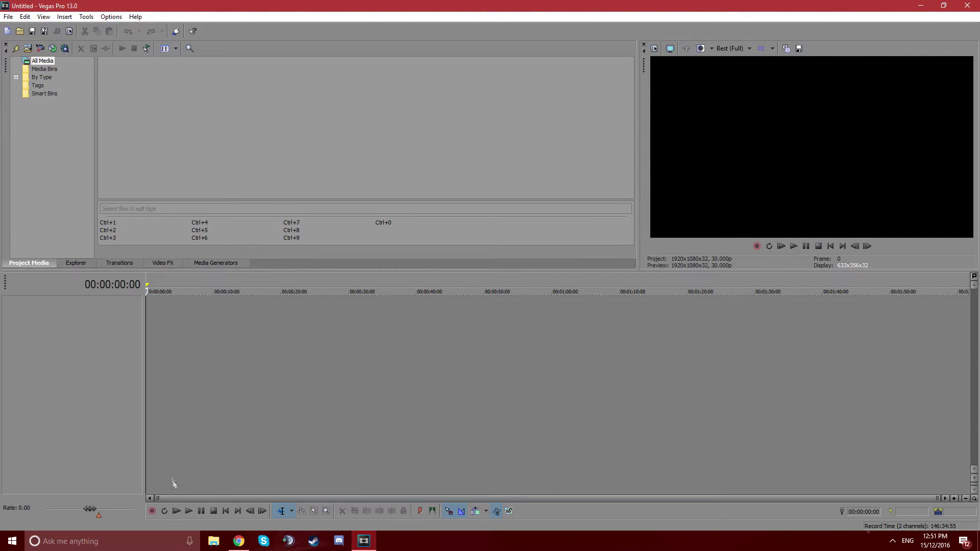
Step: Import the RUST gameplay clip into the project media via File > Import > Media
click(7, 17)
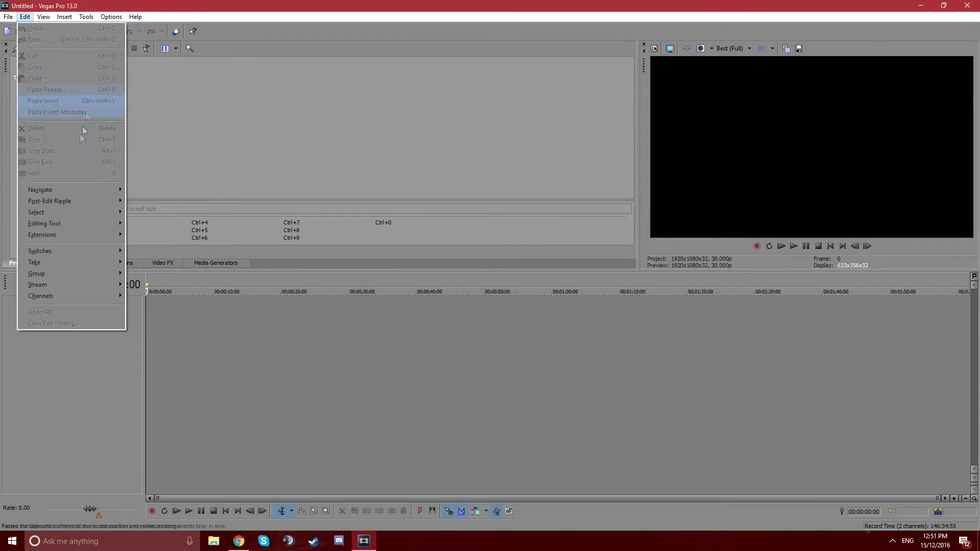
click(65, 16)
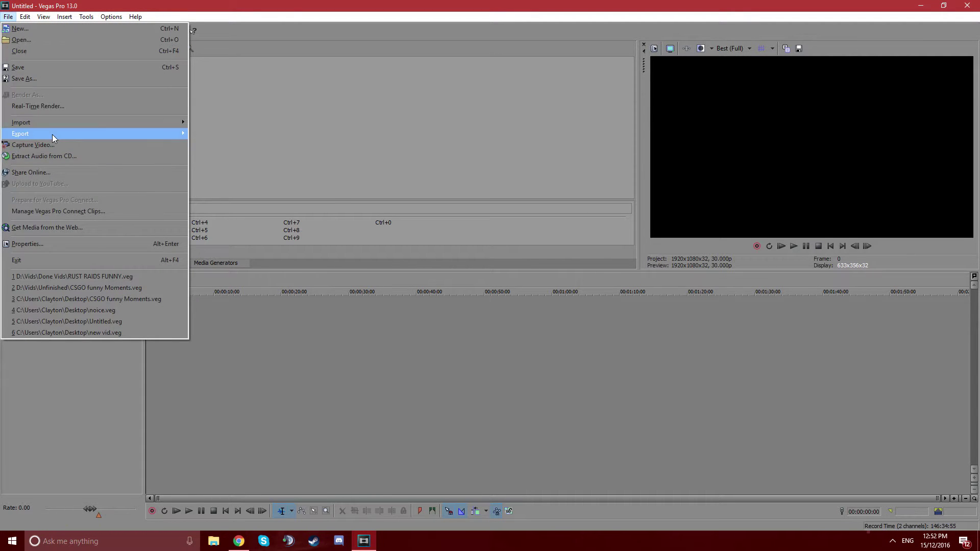
mouse_move(46, 121)
click(232, 123)
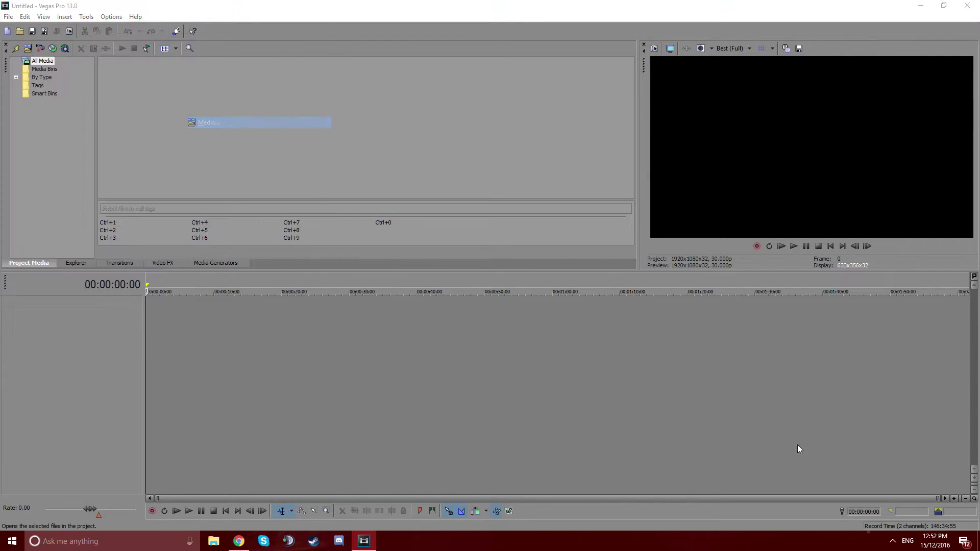
drag(531, 236, 147, 121)
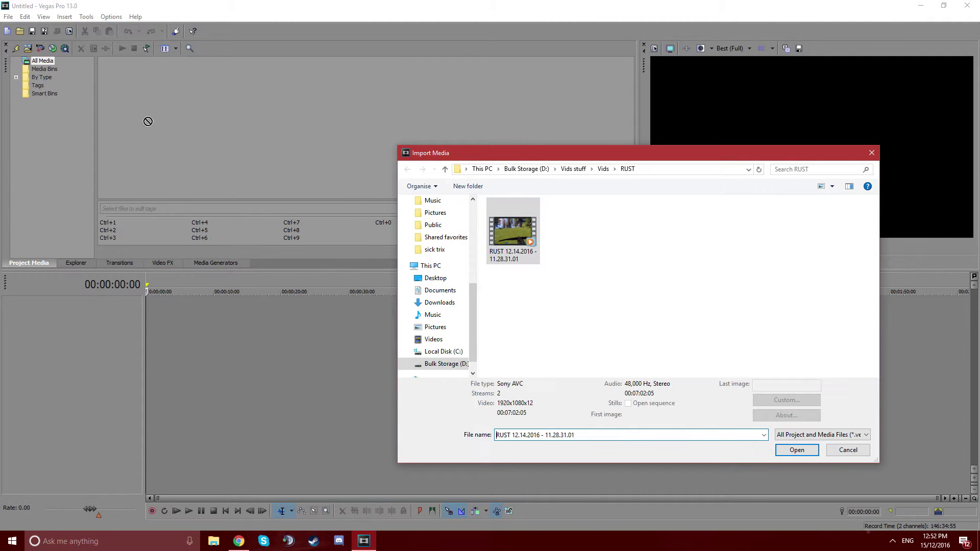
click(796, 449)
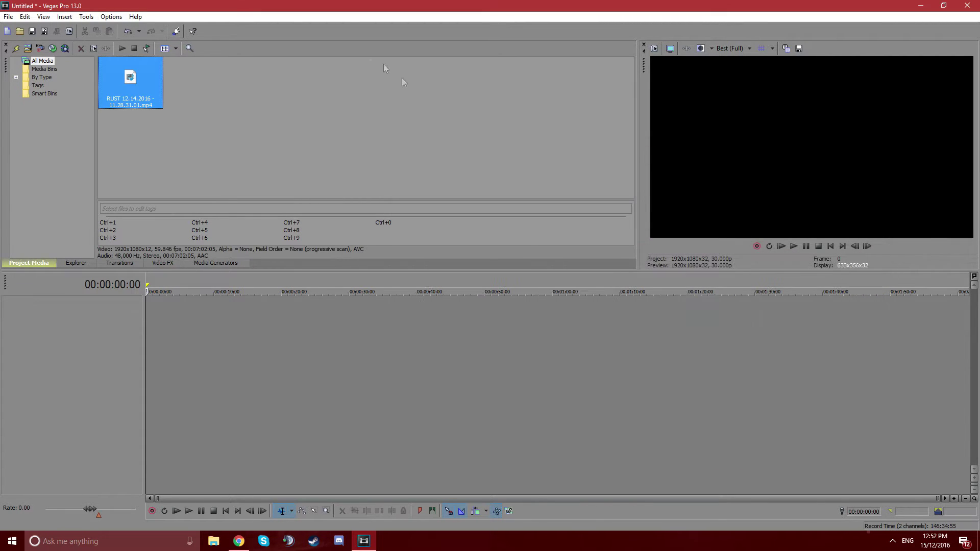
Step: Import the TV Color Bars clip from Vids stuff > Effects into the project media
click(8, 17)
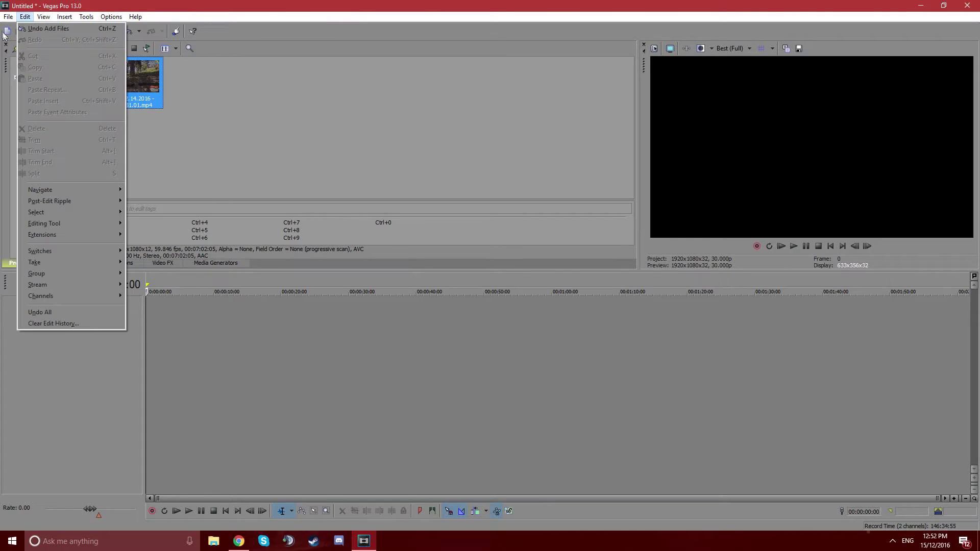
click(10, 17)
click(9, 17)
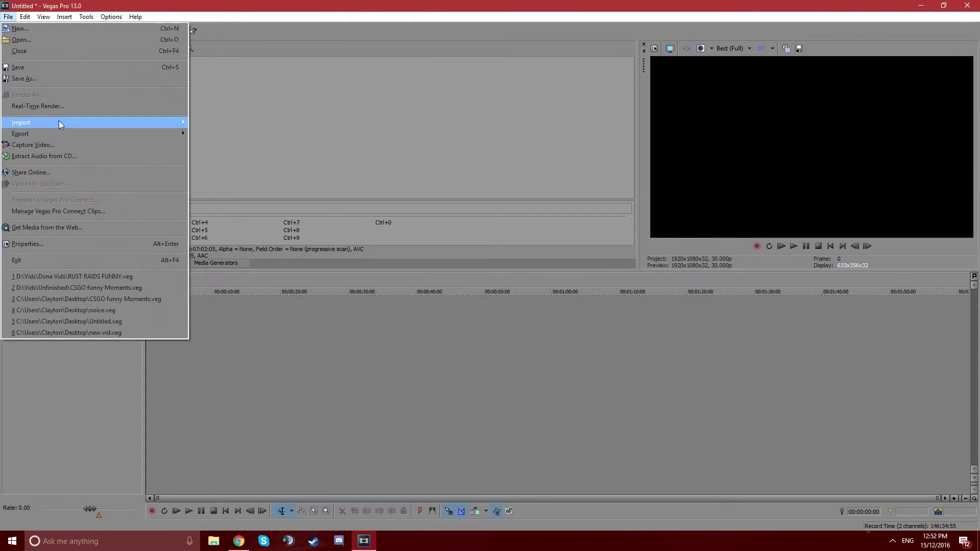
click(209, 124)
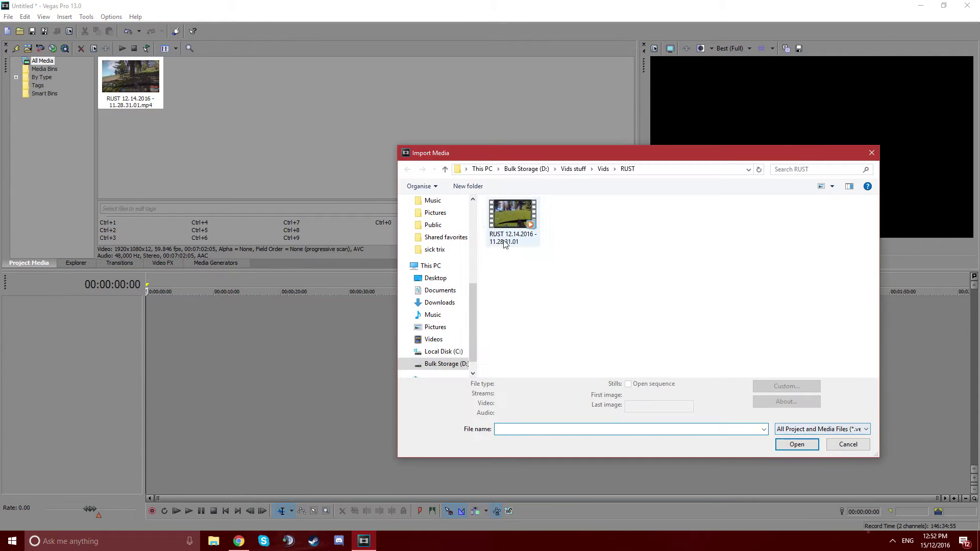
click(573, 169)
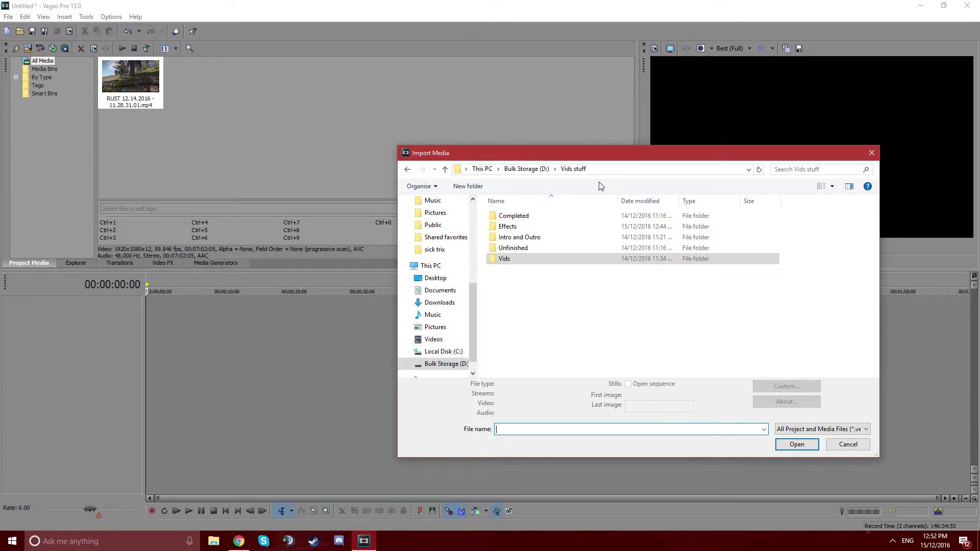
double_click(528, 226)
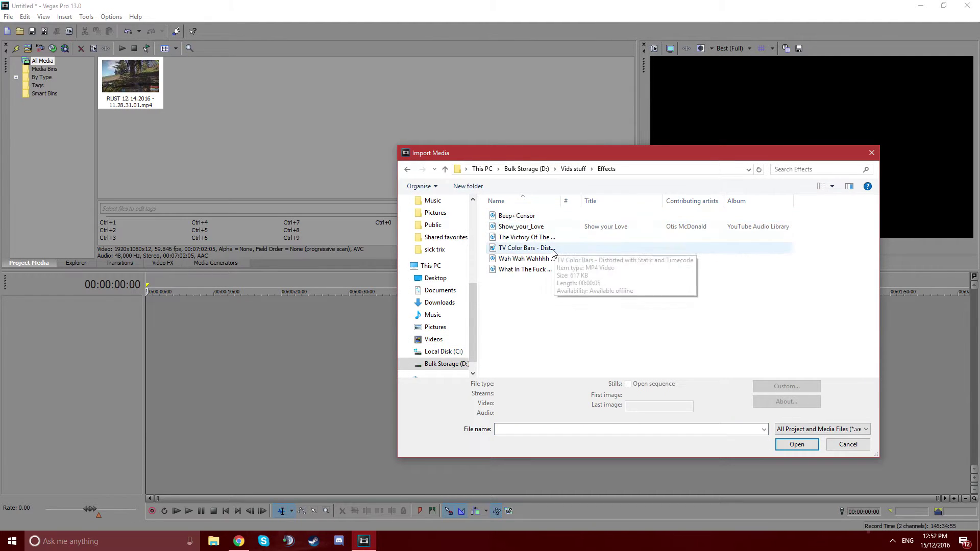
double_click(498, 247)
click(230, 164)
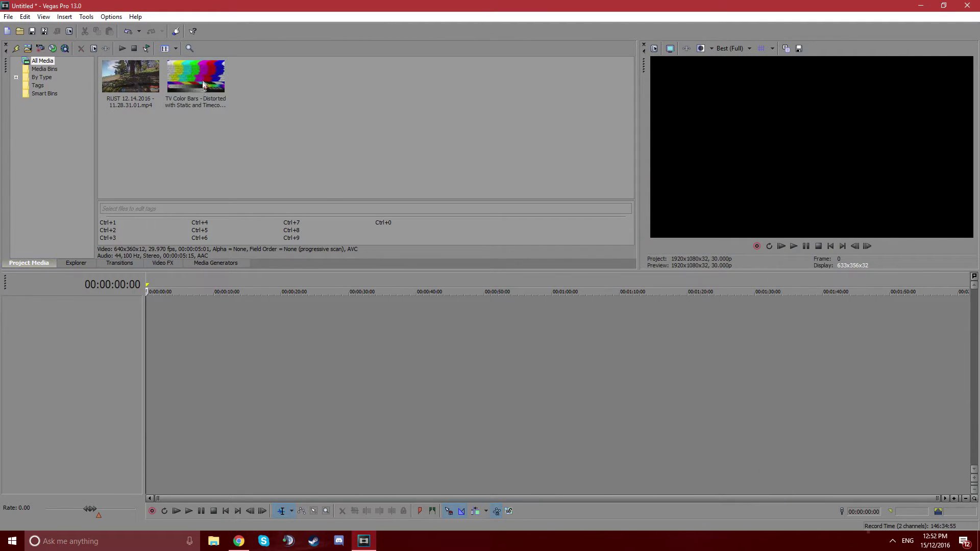
drag(131, 77, 172, 228)
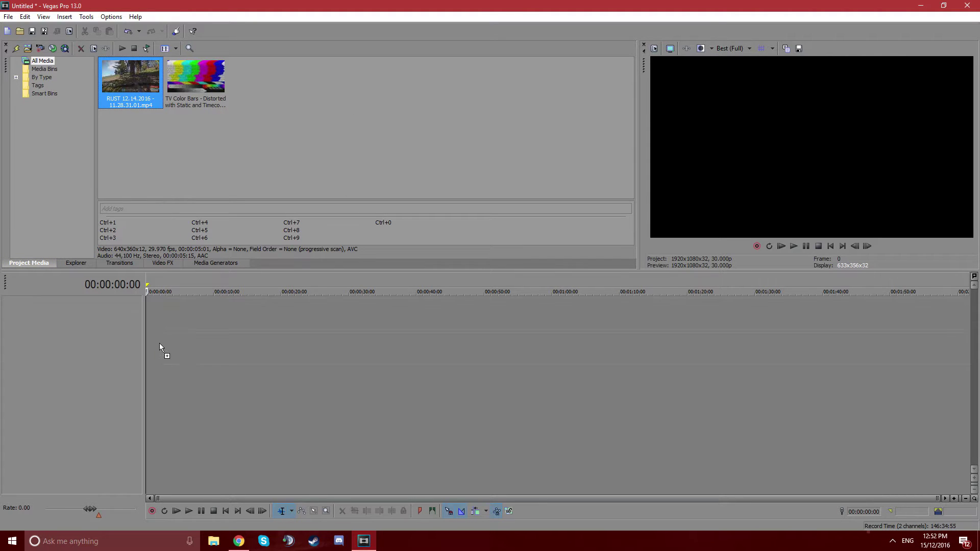
Step: Put the RUST clip on the timeline with matching project settings and split it at 1:59:12
drag(161, 349, 160, 349)
click(549, 213)
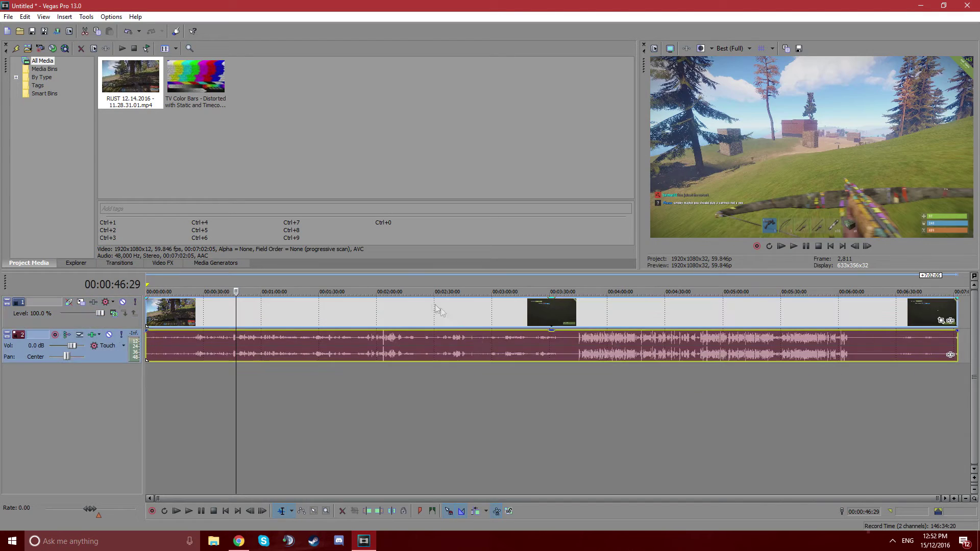
click(432, 338)
click(338, 338)
click(367, 337)
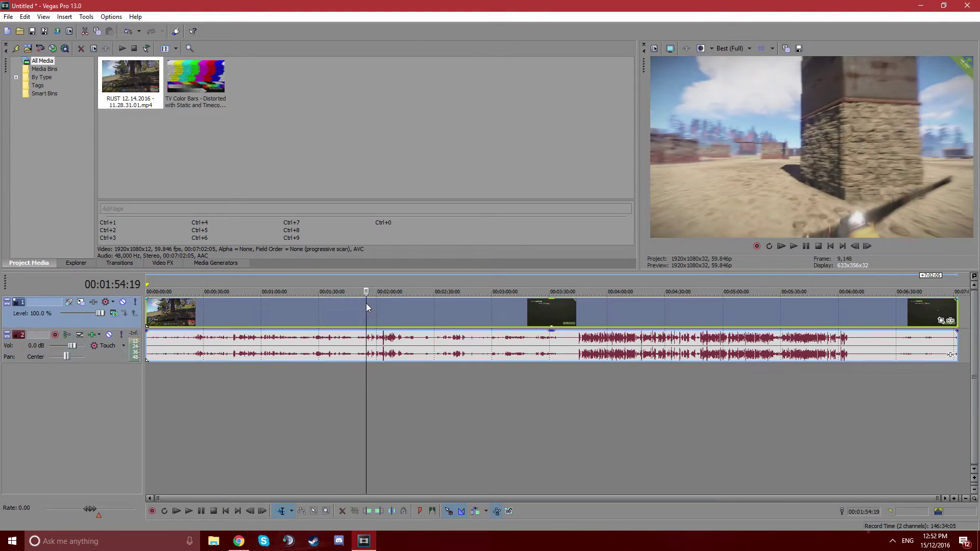
click(368, 319)
key(s)
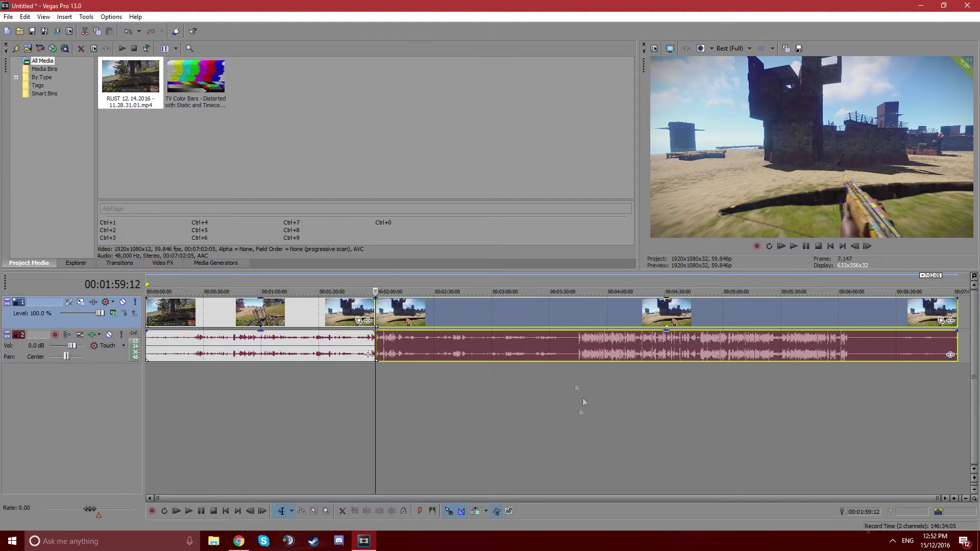
Step: Move the later gameplay part right to open a gap, and put the color bars audio on a new track
mouse_move(624, 321)
mouse_down()
mouse_move(476, 318)
mouse_move(381, 343)
mouse_up()
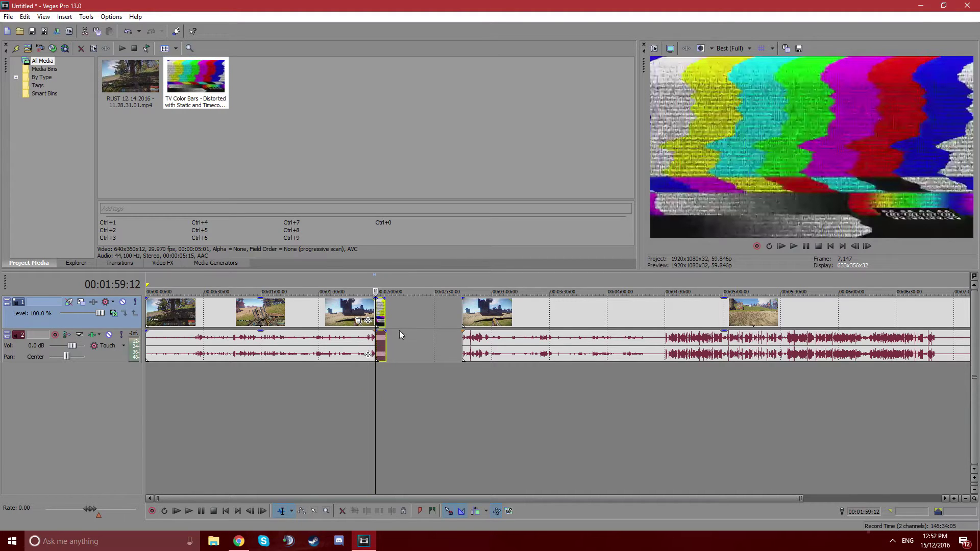
click(404, 337)
click(378, 346)
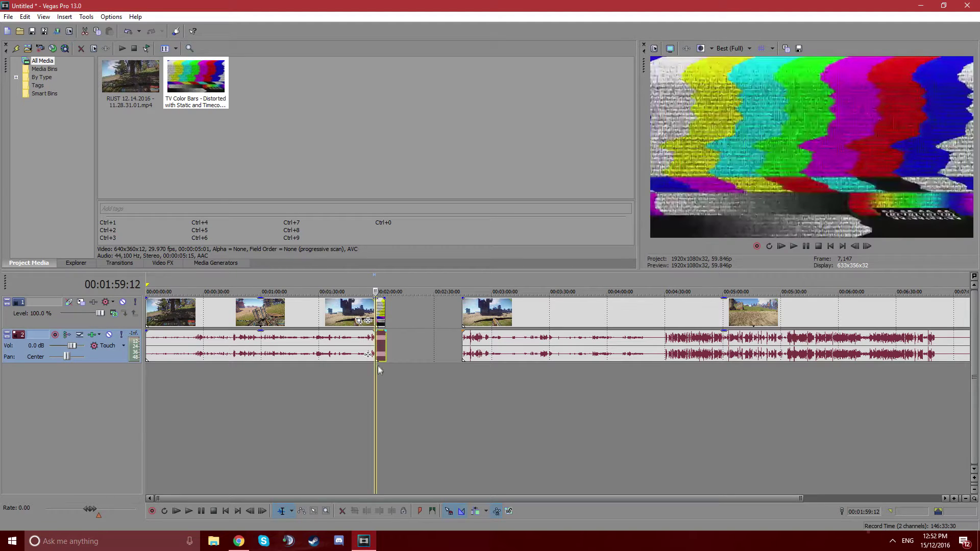
drag(378, 392, 410, 369)
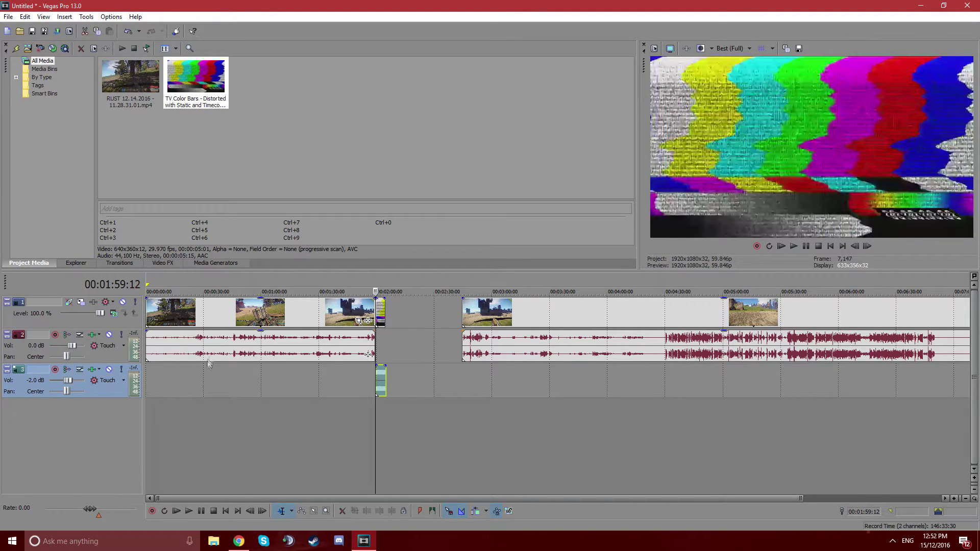
Step: Delete both gameplay audio pieces from track 2
click(224, 340)
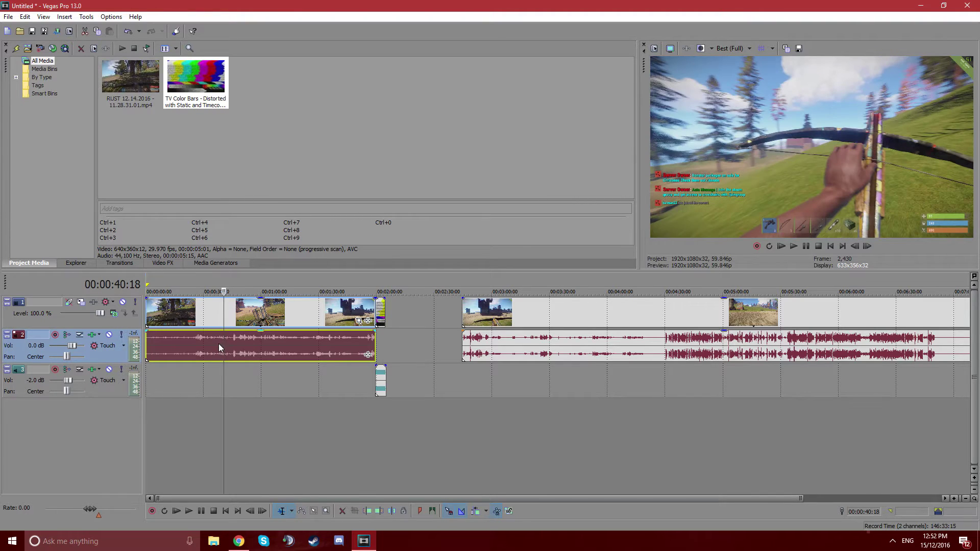
key(Delete)
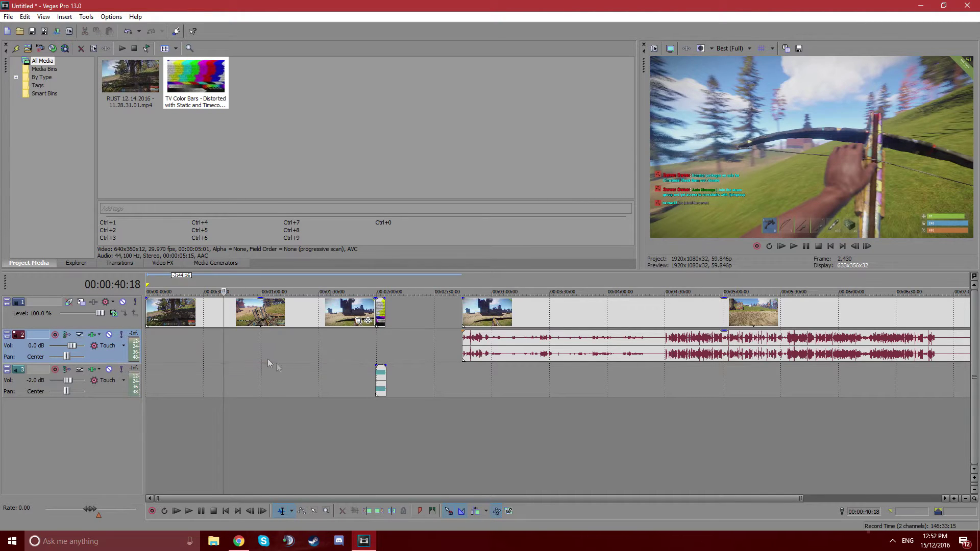
click(583, 351)
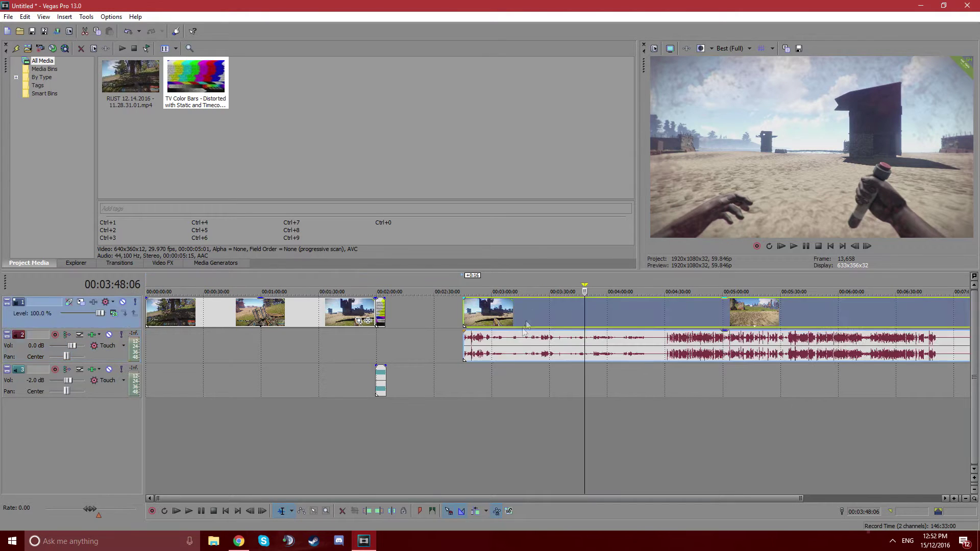
drag(519, 344, 526, 356)
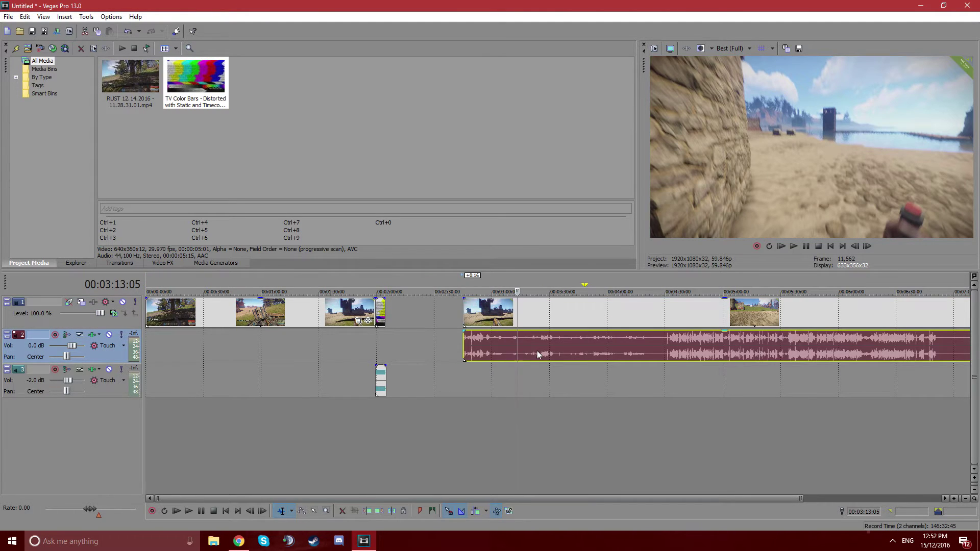
key(Delete)
click(359, 320)
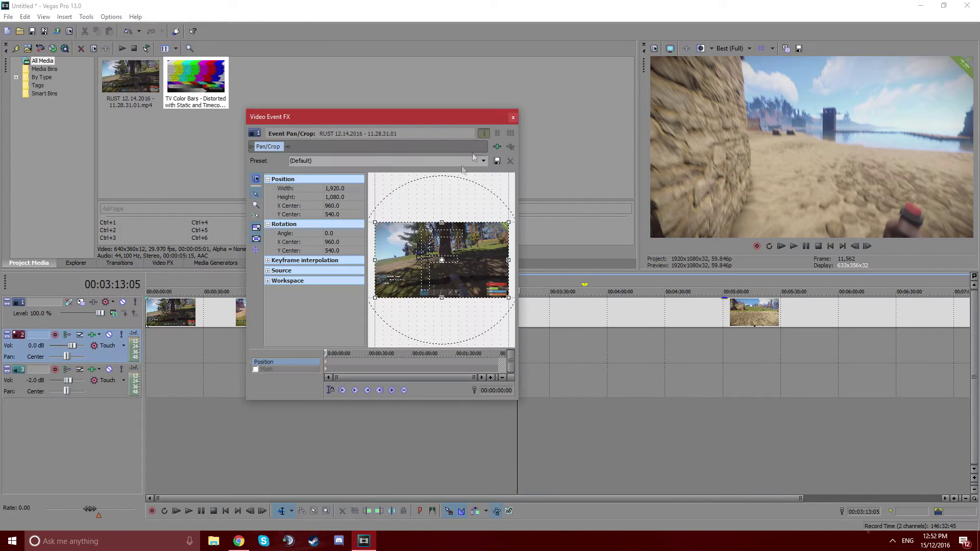
click(512, 117)
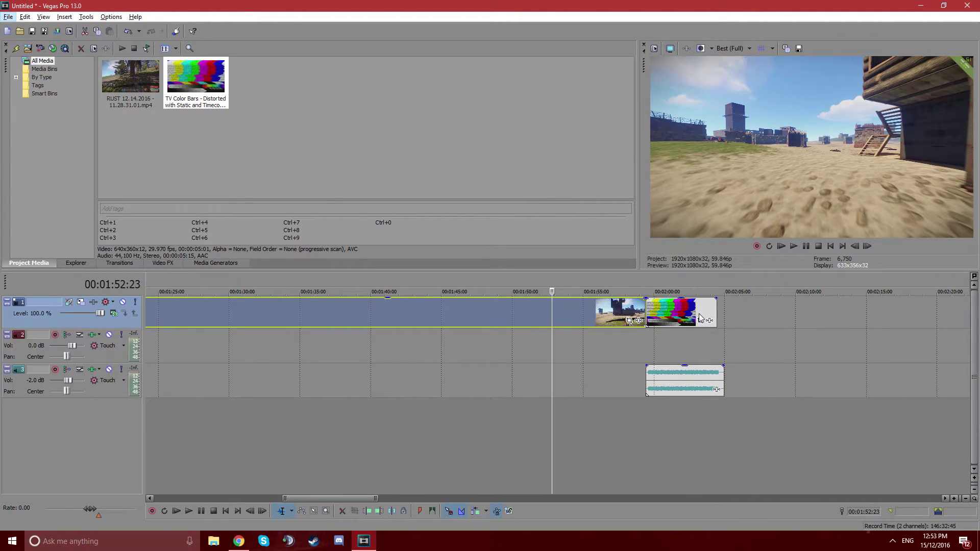
click(695, 318)
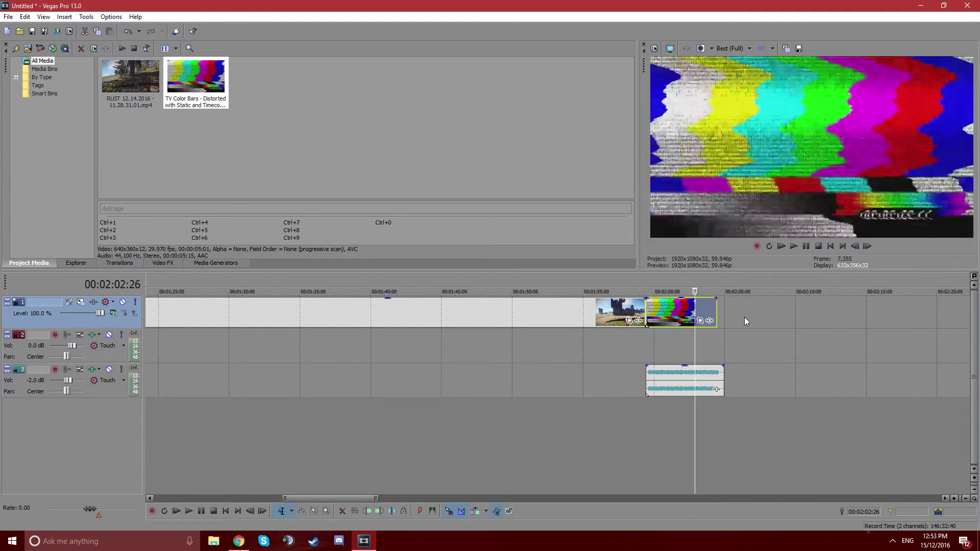
Step: Trim the color bars video and its audio down to a brief burst
drag(714, 312, 654, 322)
click(674, 376)
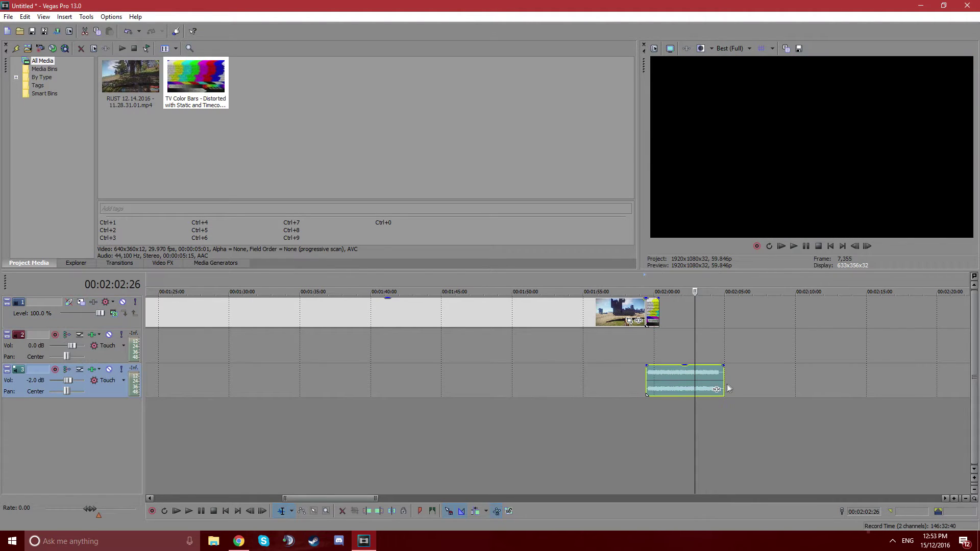
drag(724, 387, 689, 386)
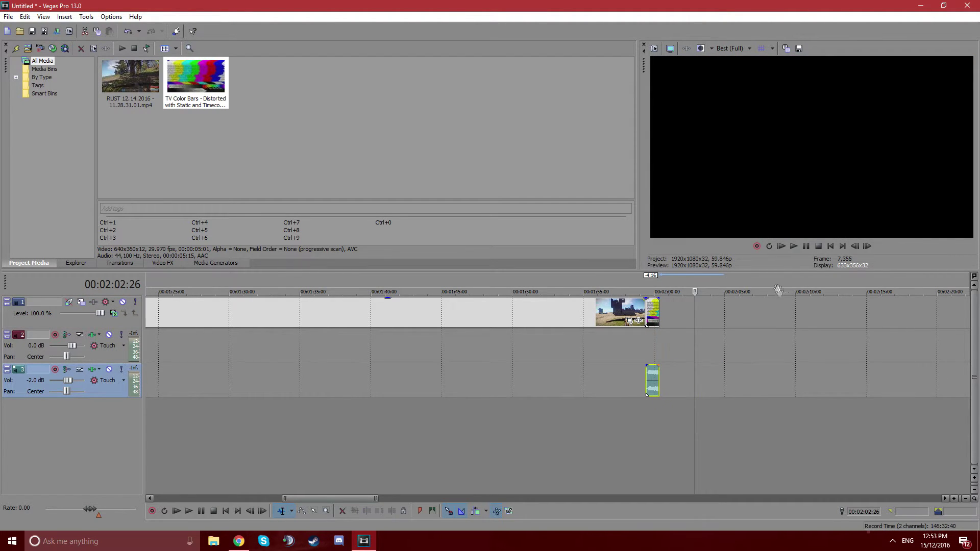
Step: Play back the edit from just before the color bars, then stop
click(614, 318)
click(631, 310)
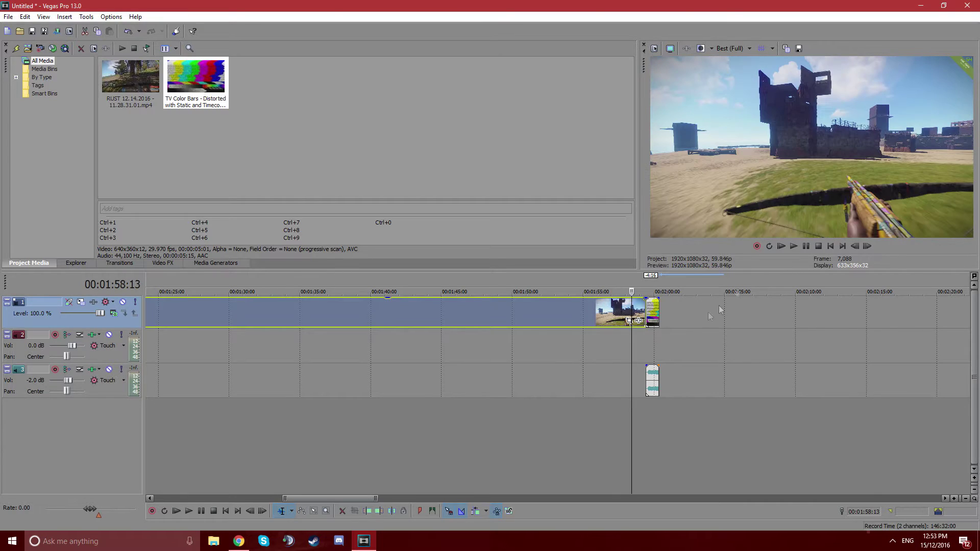
click(635, 319)
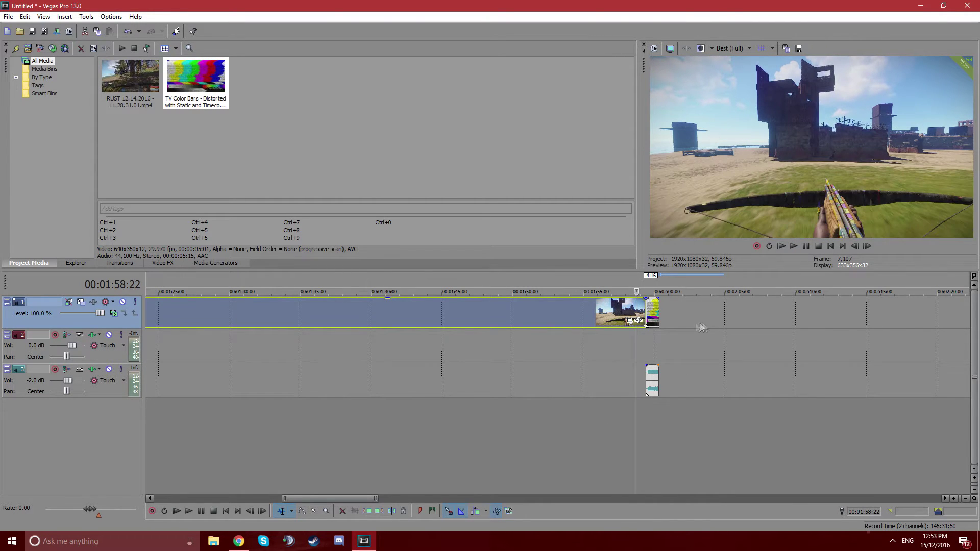
click(794, 245)
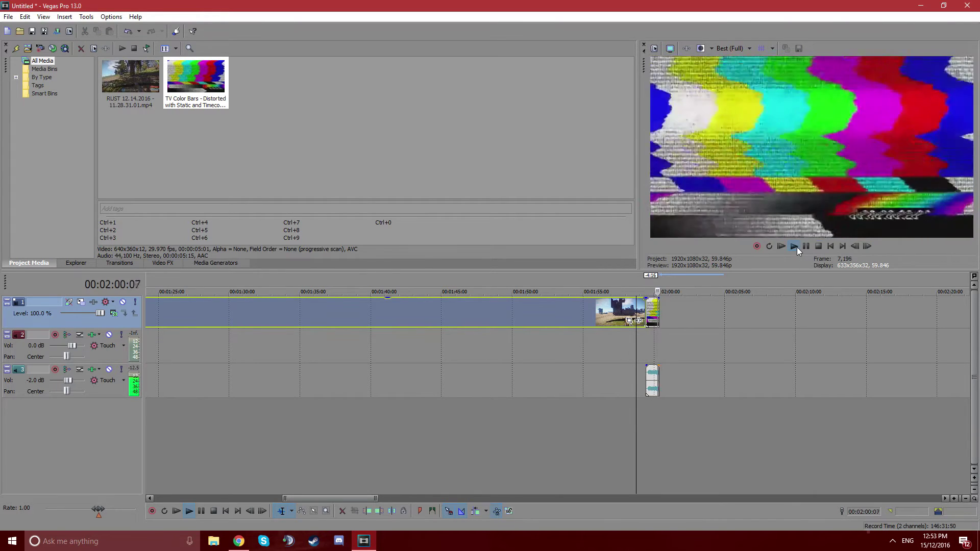
click(807, 246)
scroll(701, 307, down, 5)
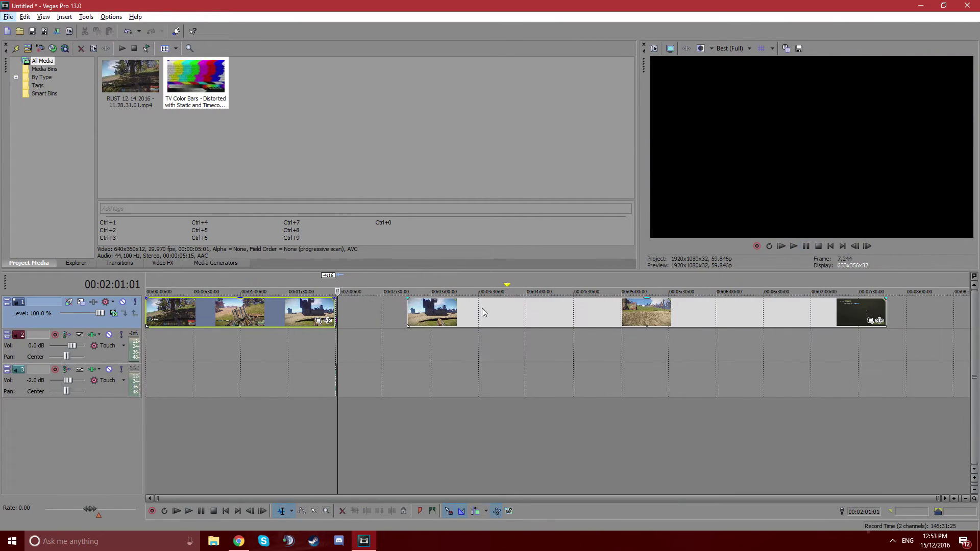
Step: Snap the long gameplay clip to the first clip's end, then play from about 1:45 across the join
drag(481, 312, 421, 316)
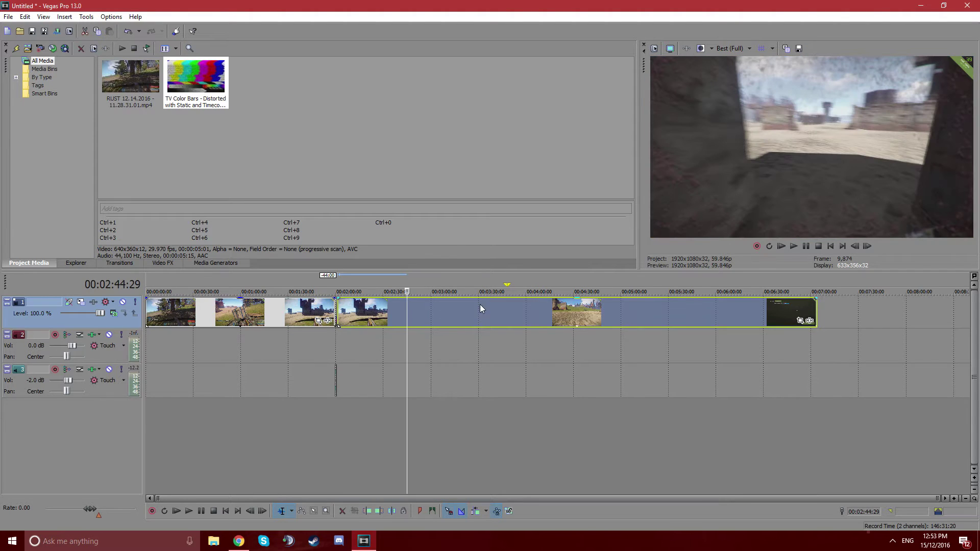
click(354, 344)
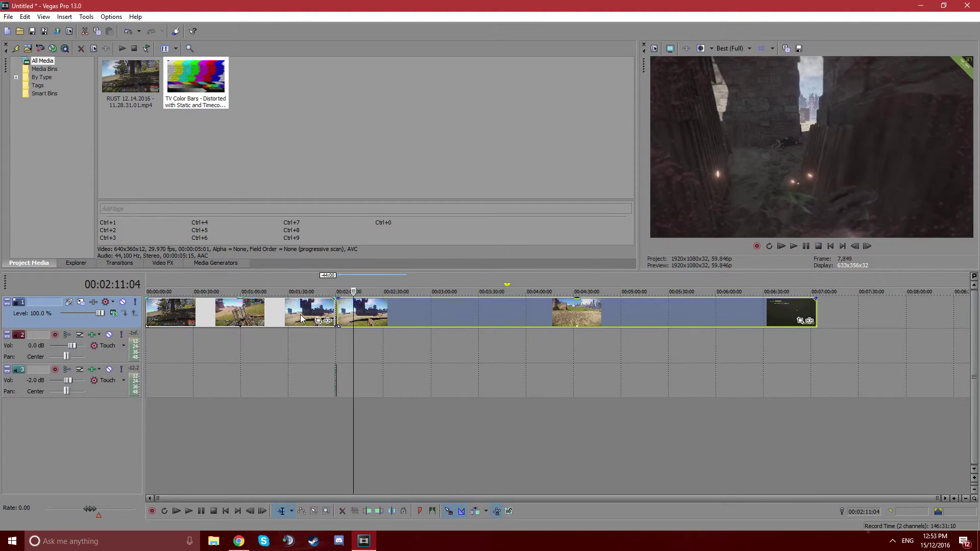
click(330, 312)
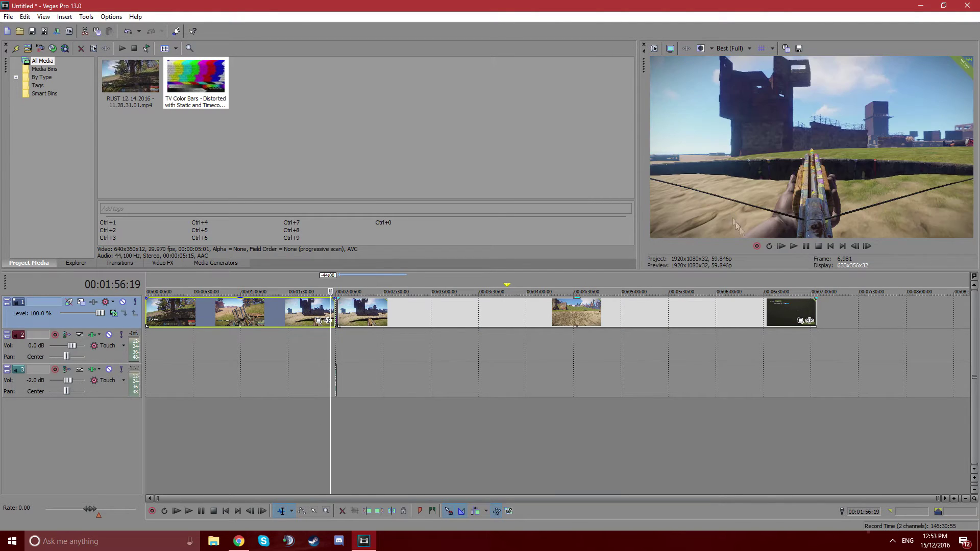
click(786, 247)
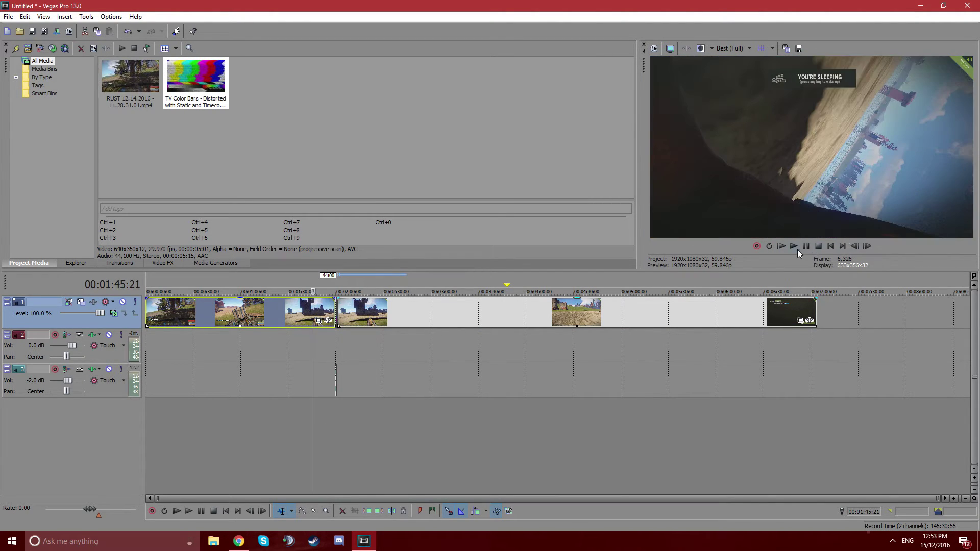
click(797, 248)
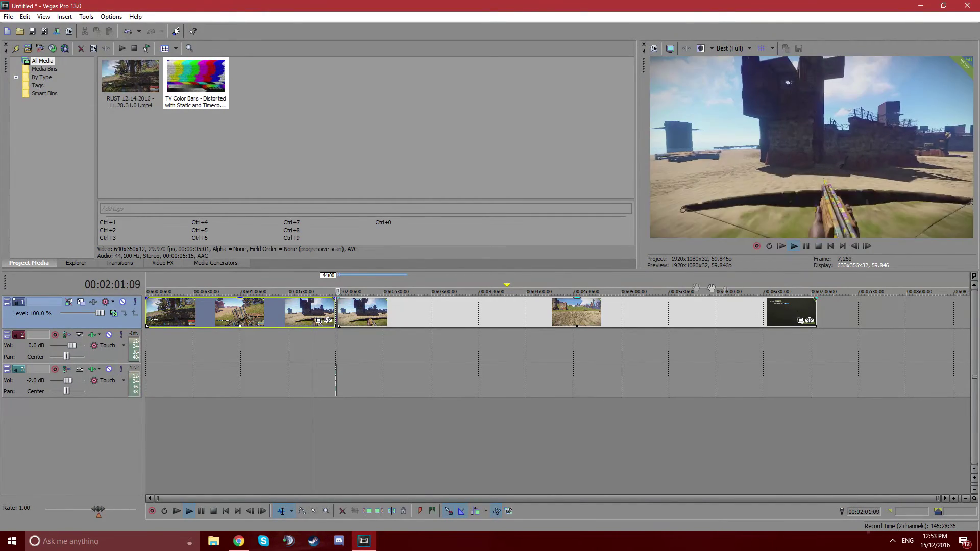
click(807, 247)
scroll(528, 320, up, 4)
scroll(528, 319, up, 2)
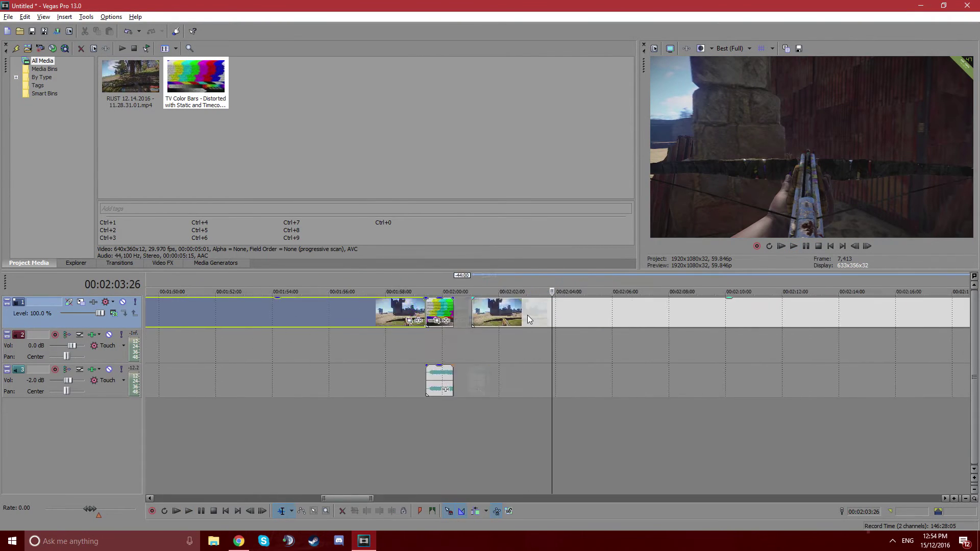
scroll(528, 319, up, 2)
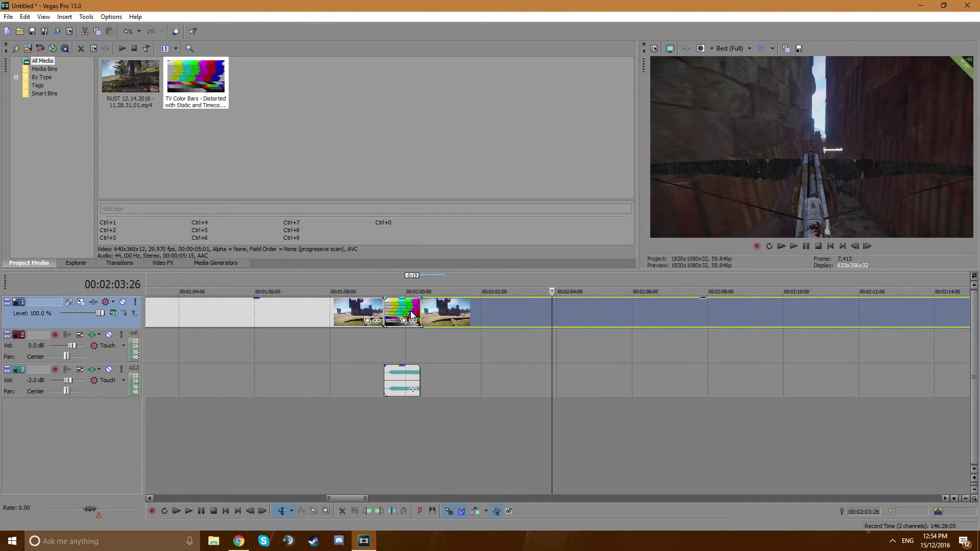
click(360, 321)
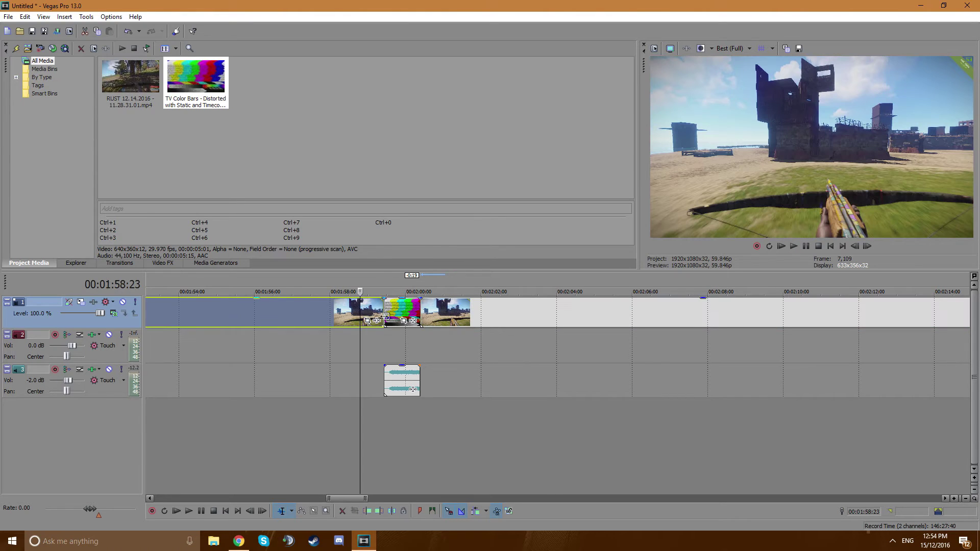
click(792, 246)
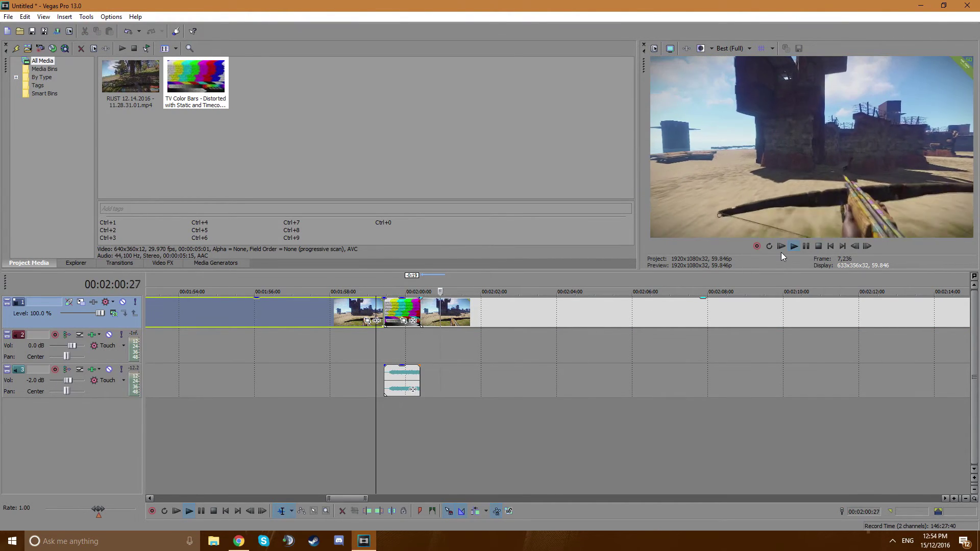
click(805, 246)
drag(452, 314, 473, 314)
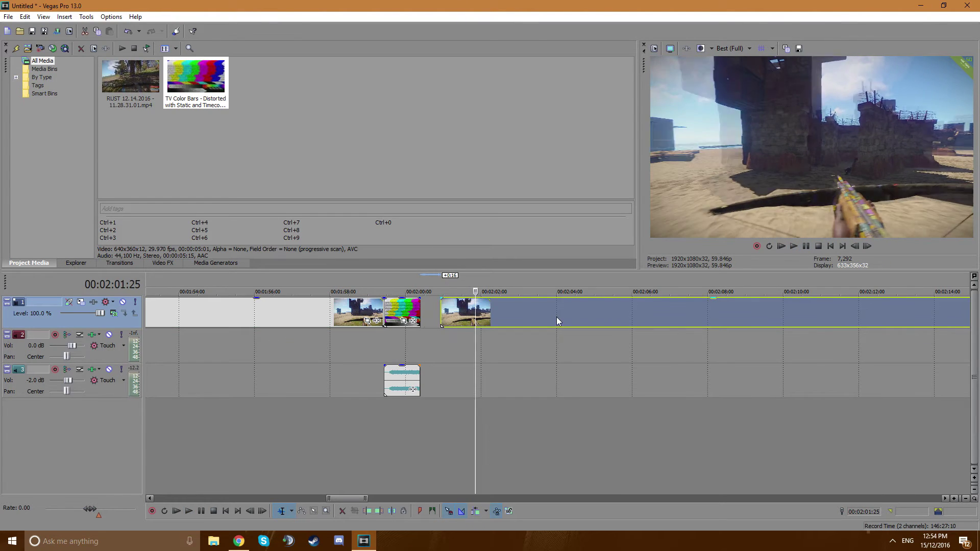
click(328, 315)
click(372, 314)
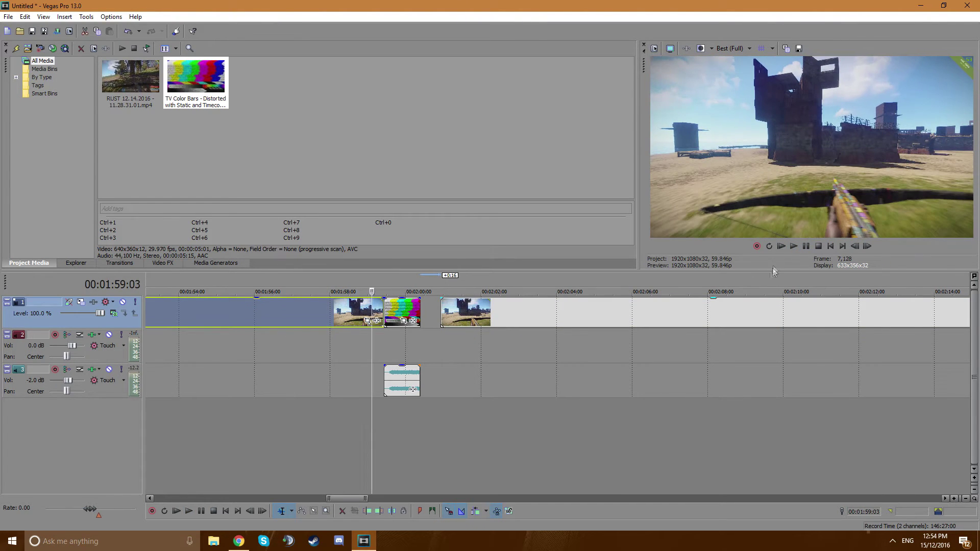
click(794, 246)
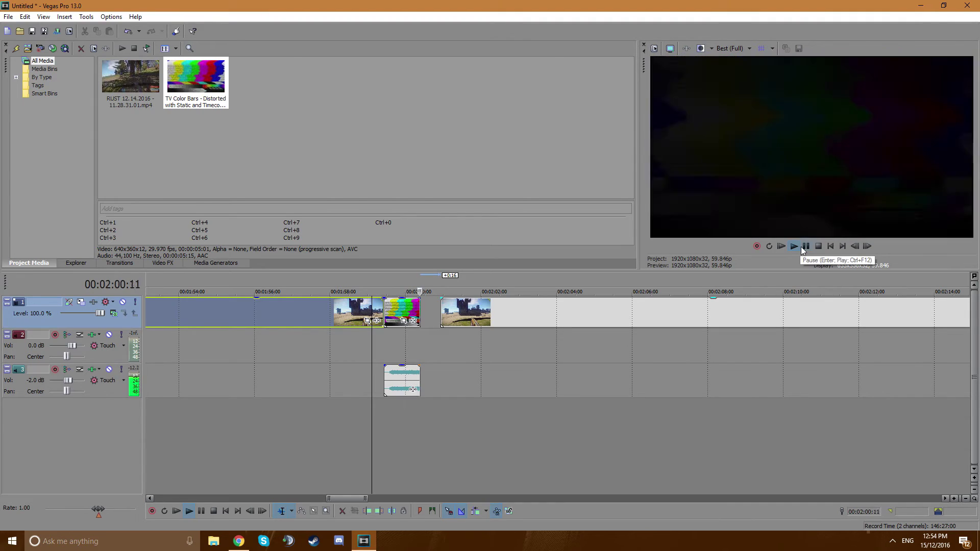
click(805, 245)
key(ctrl+z)
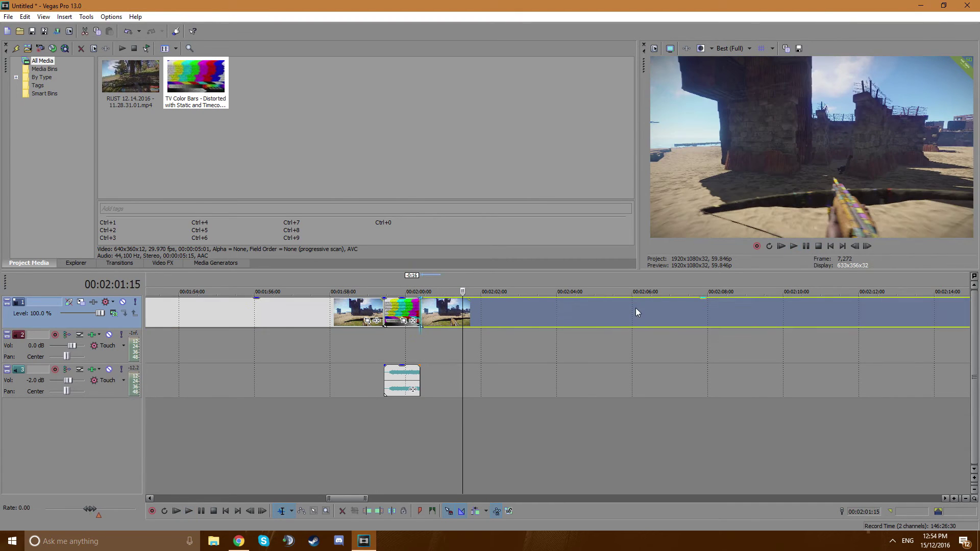
scroll(484, 330, down, 3)
scroll(513, 322, down, 3)
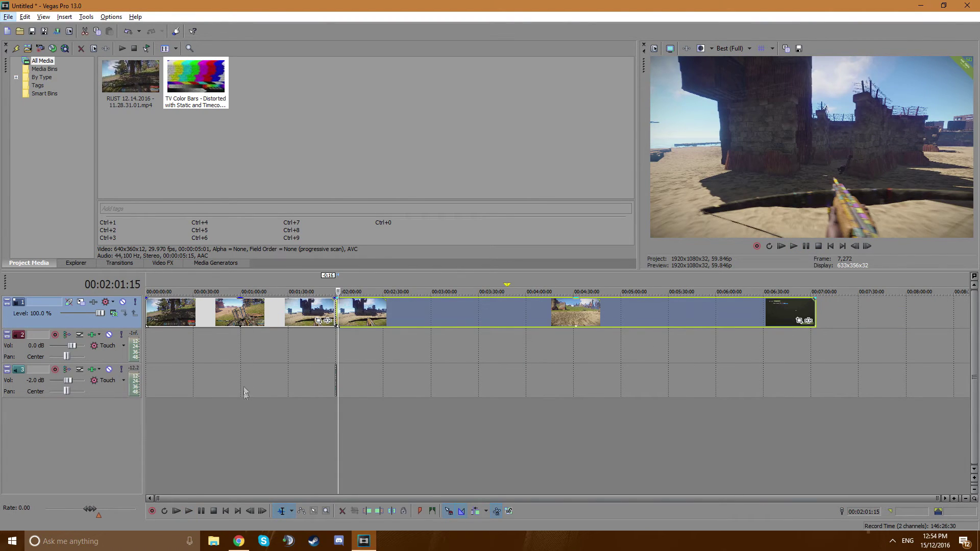
Step: Lower audio track 3's color bars volume to -6.0 dB and play back from about 1:52
click(300, 373)
click(326, 321)
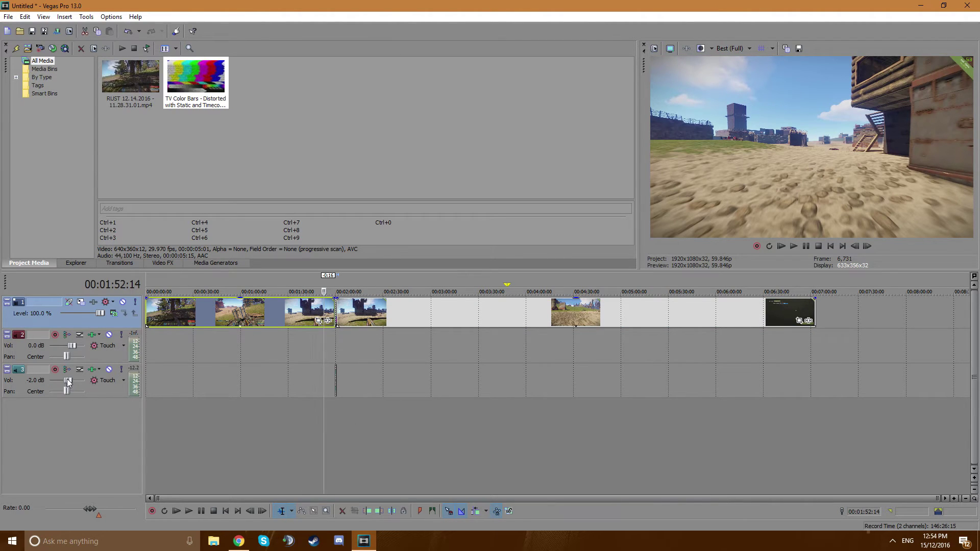
drag(68, 380, 68, 383)
click(792, 246)
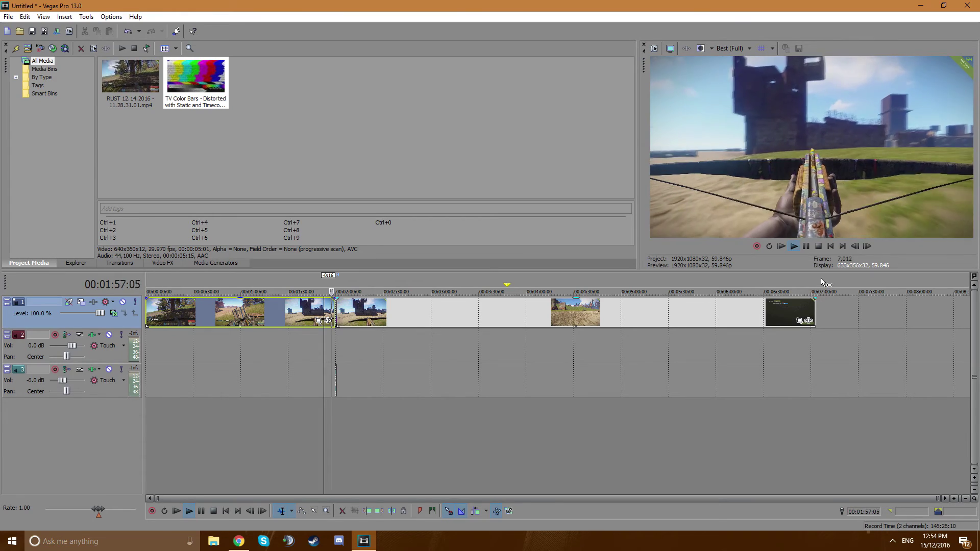
click(806, 246)
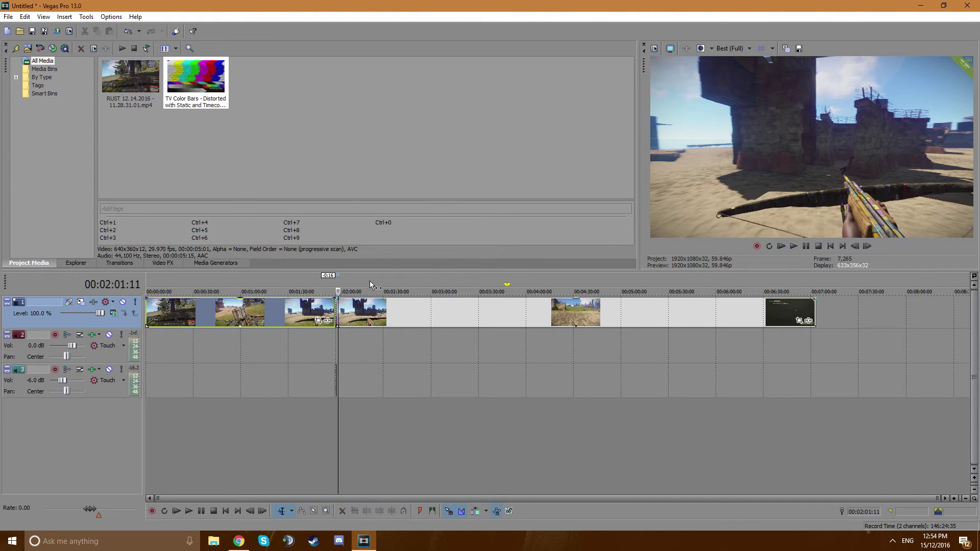
click(419, 313)
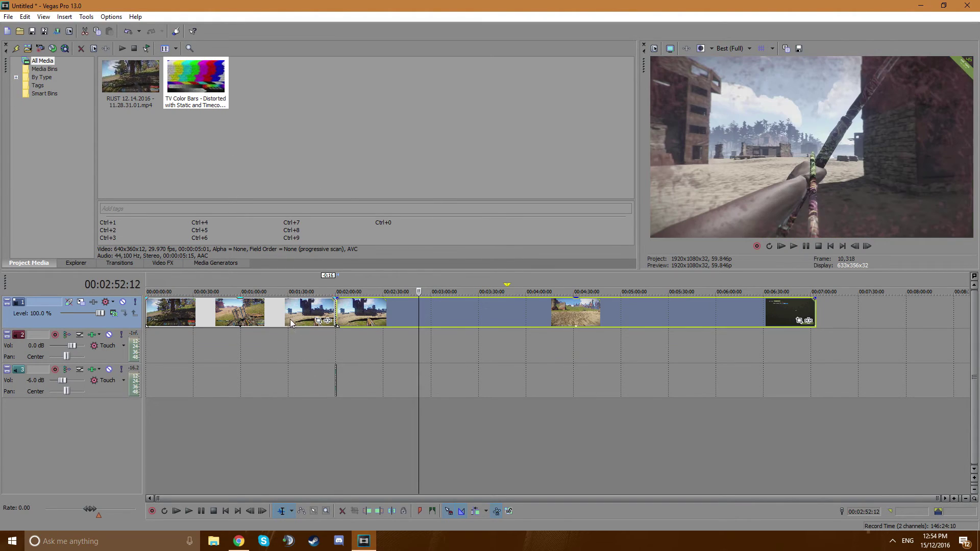
click(291, 320)
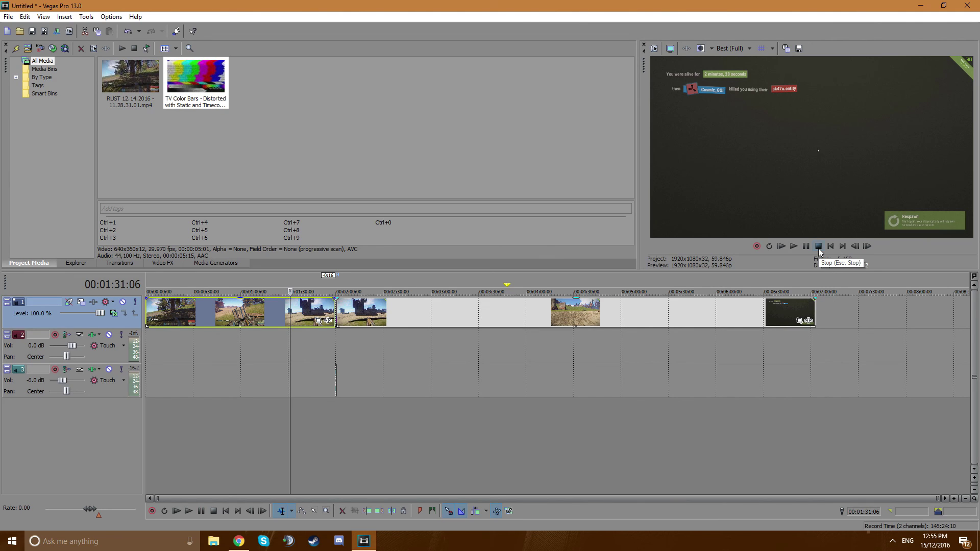
click(818, 246)
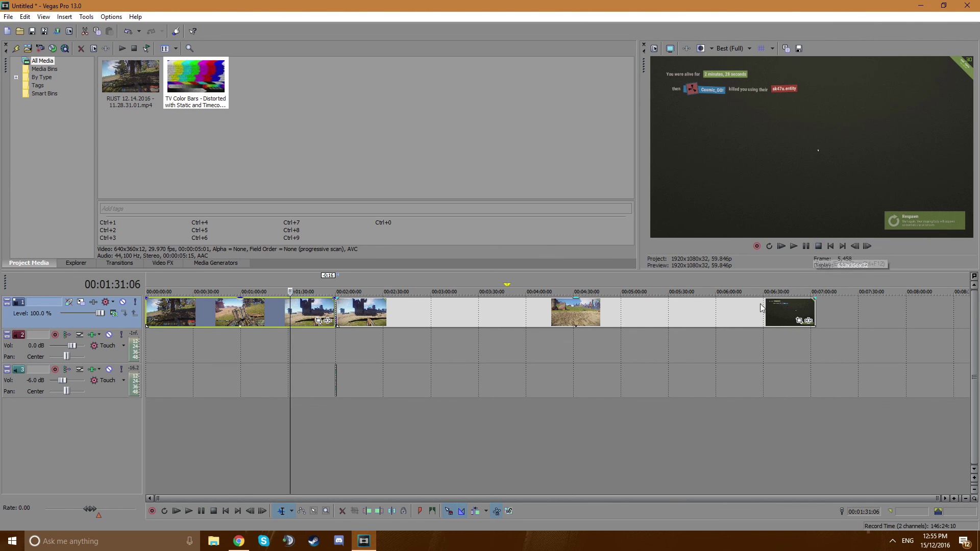